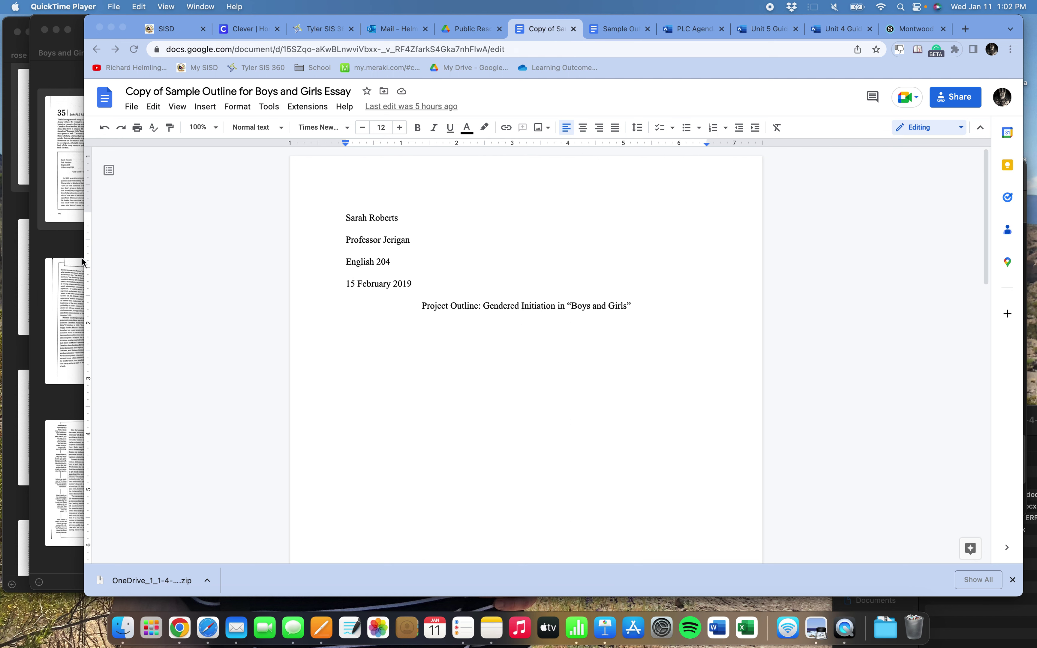
# - Look over the sample essay's opening question about initiation stories in the PDF
pyautogui.click(69, 253)
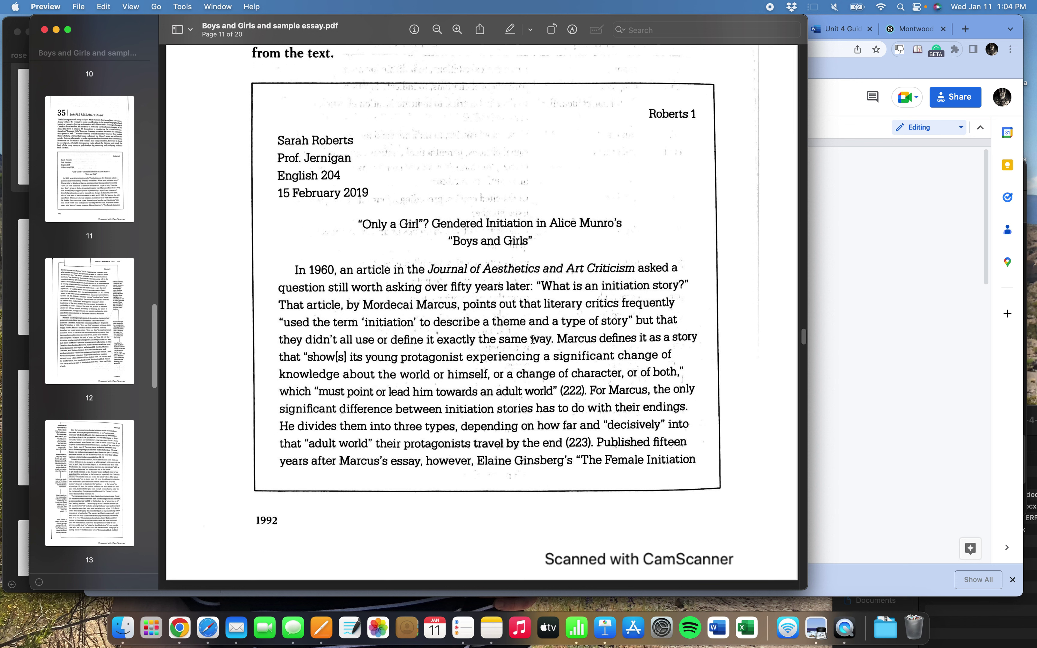
pyautogui.moveTo(542, 286); pyautogui.dragTo(703, 287)
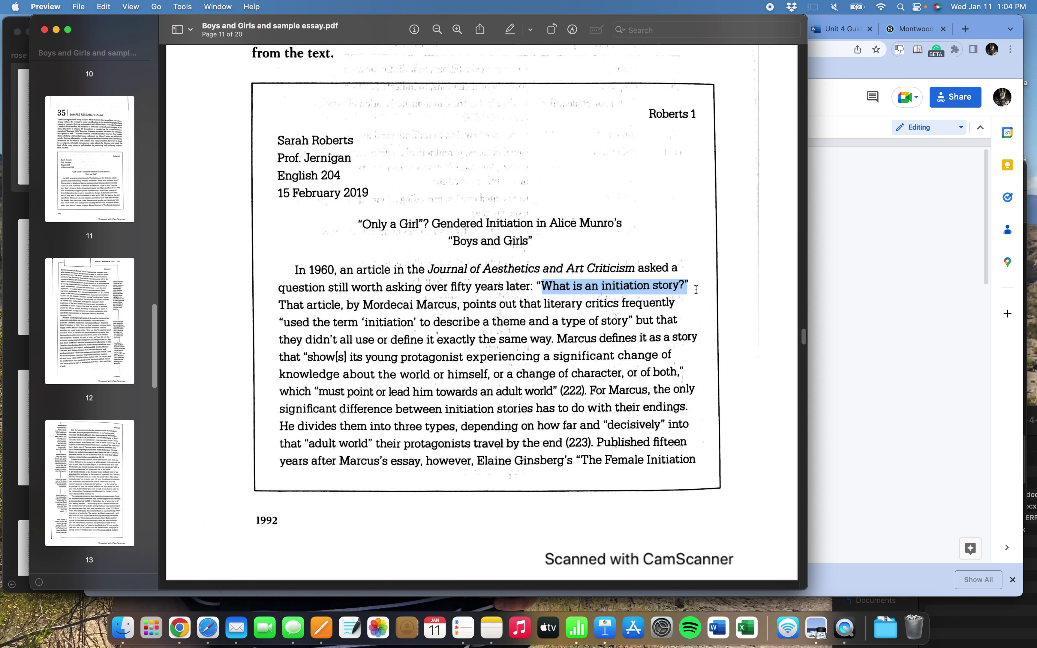
pyautogui.click(522, 344)
pyautogui.click(856, 323)
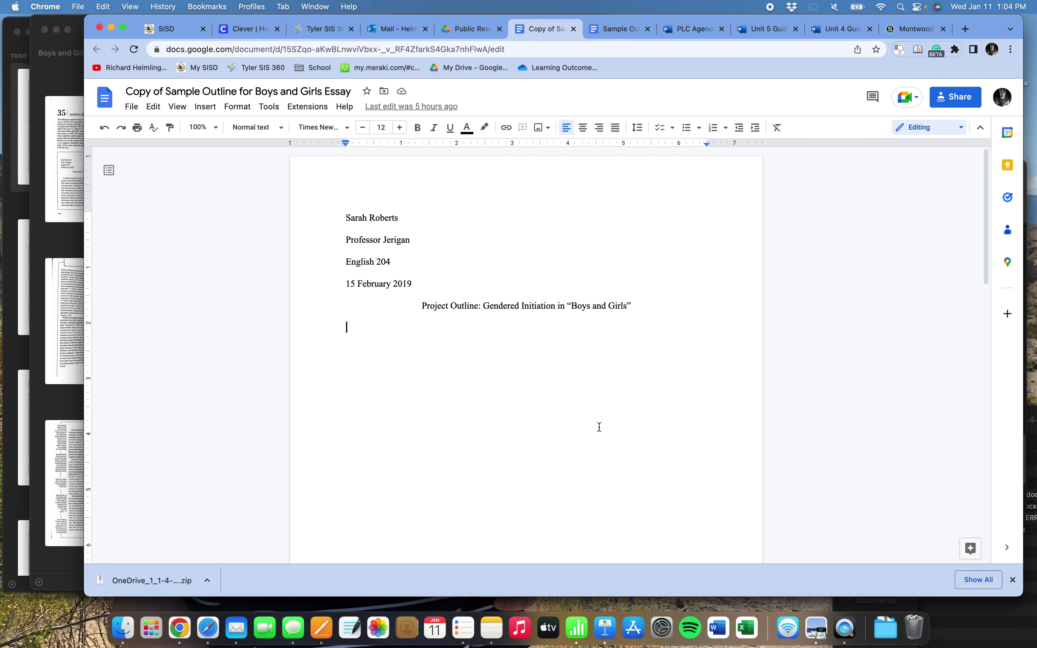
# - Start an upper-Roman outline with 'I.' under the title, removing the trial 'Introduction' heading
pyautogui.write('I.')
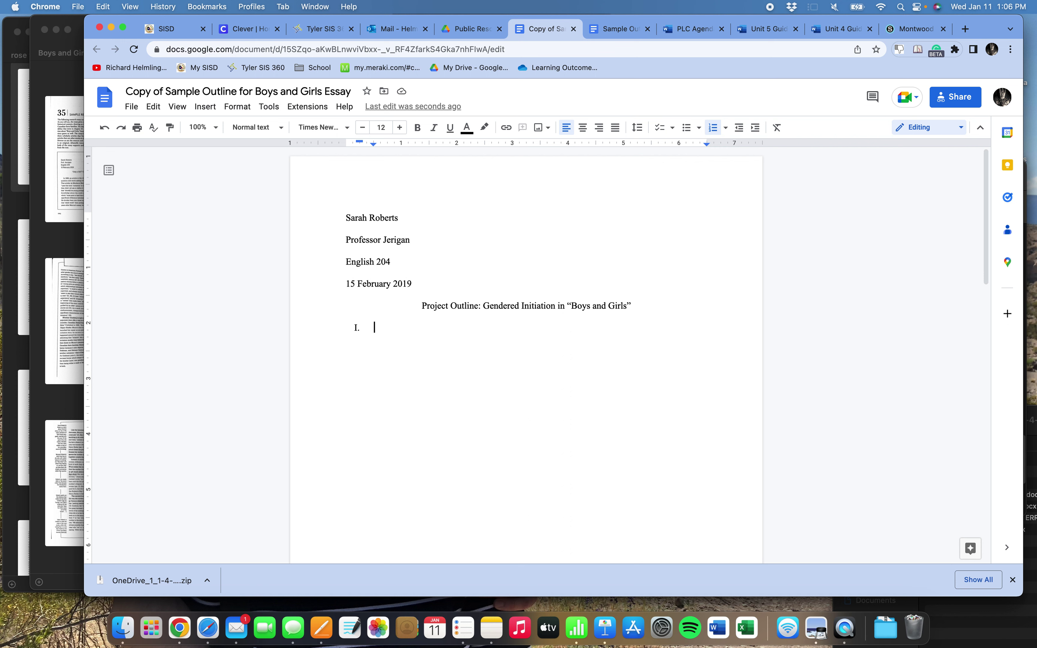
pyautogui.write('Introduction')
pyautogui.press('BackSpace')
pyautogui.press('BackSpace')
pyautogui.press('BackSpace')
pyautogui.press('BackSpace')
pyautogui.press('BackSpace')
pyautogui.press('BackSpace')
pyautogui.press('BackSpace')
pyautogui.press('BackSpace')
pyautogui.press('BackSpace')
pyautogui.press('BackSpace')
pyautogui.press('BackSpace')
pyautogui.press('BackSpace')
pyautogui.press('BackSpace')
pyautogui.click(62, 240)
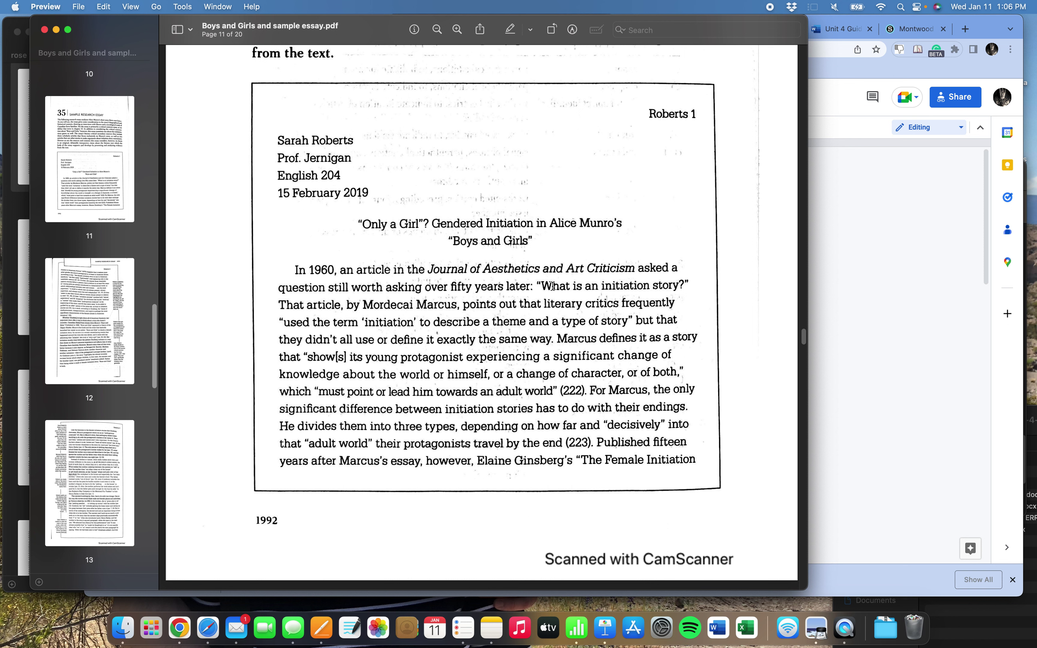
pyautogui.moveTo(543, 286); pyautogui.dragTo(683, 284)
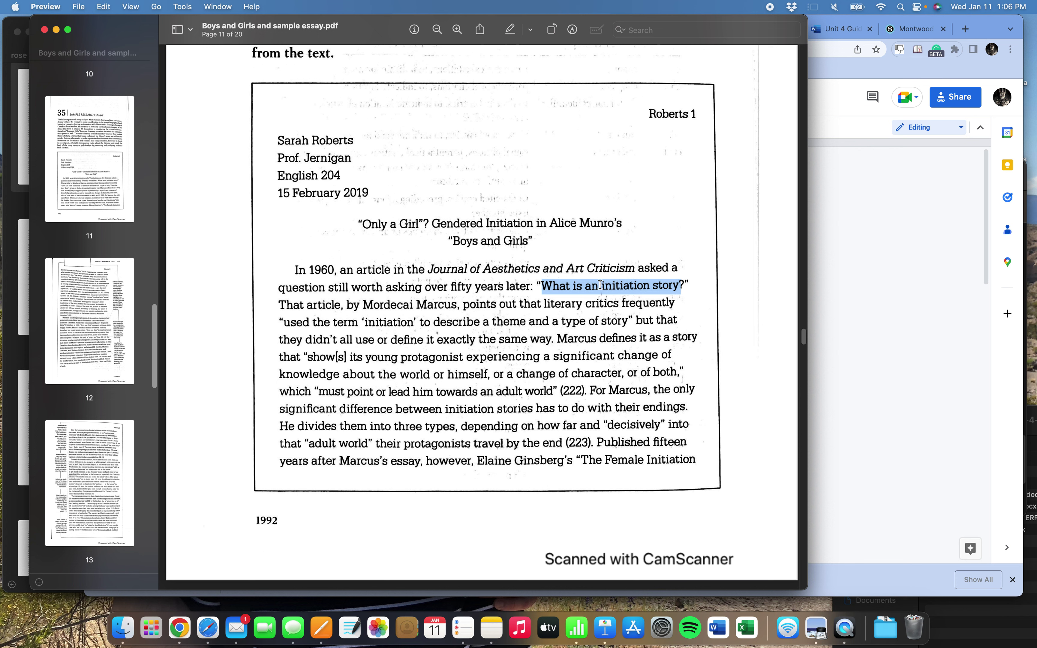
pyautogui.moveTo(601, 285); pyautogui.dragTo(680, 285)
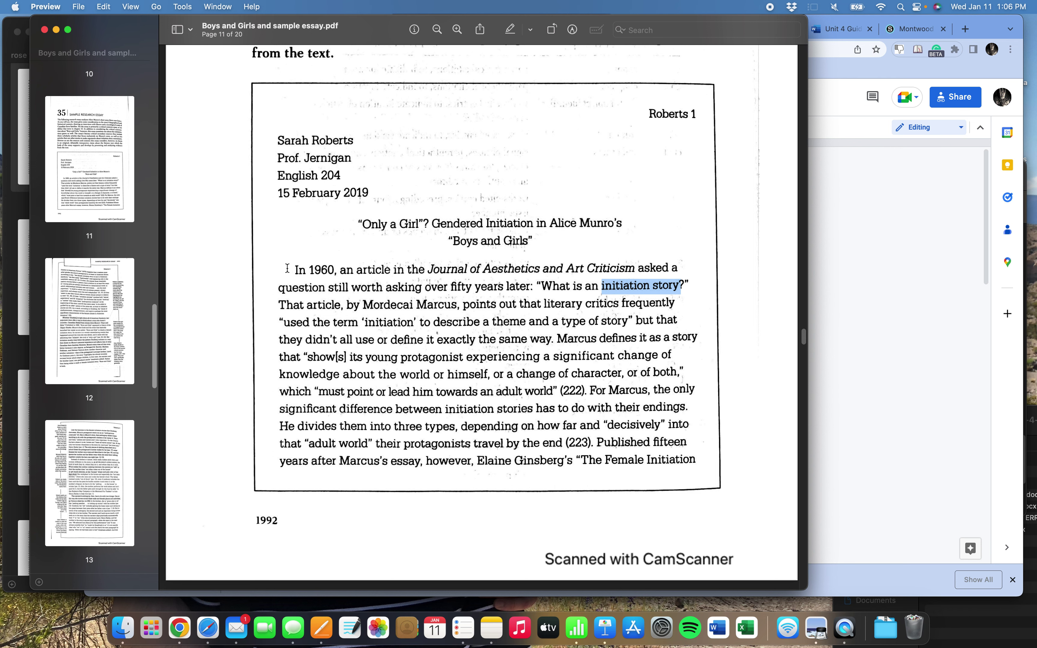
pyautogui.scroll(-10, 357, 311)
pyautogui.scroll(-9, 357, 310)
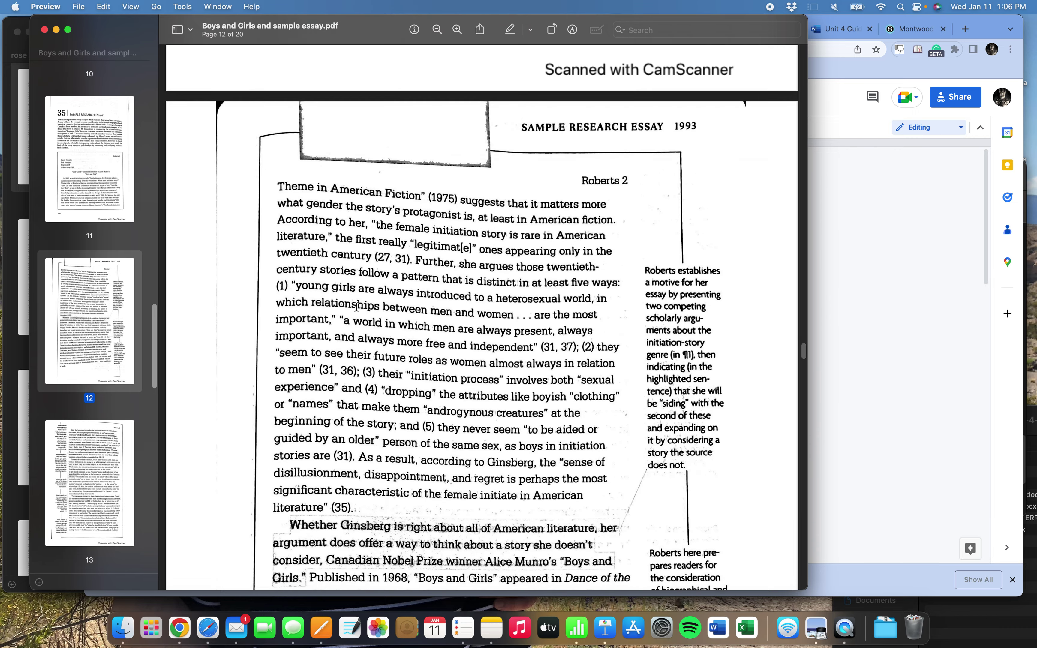
pyautogui.scroll(-4, 356, 308)
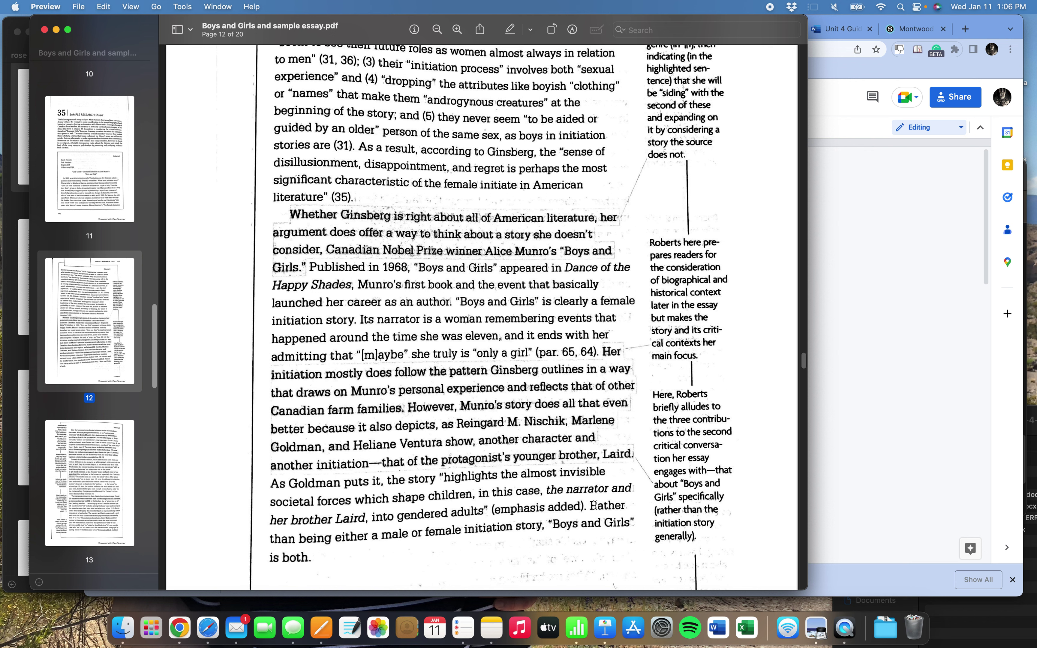
pyautogui.moveTo(592, 506); pyautogui.dragTo(341, 569)
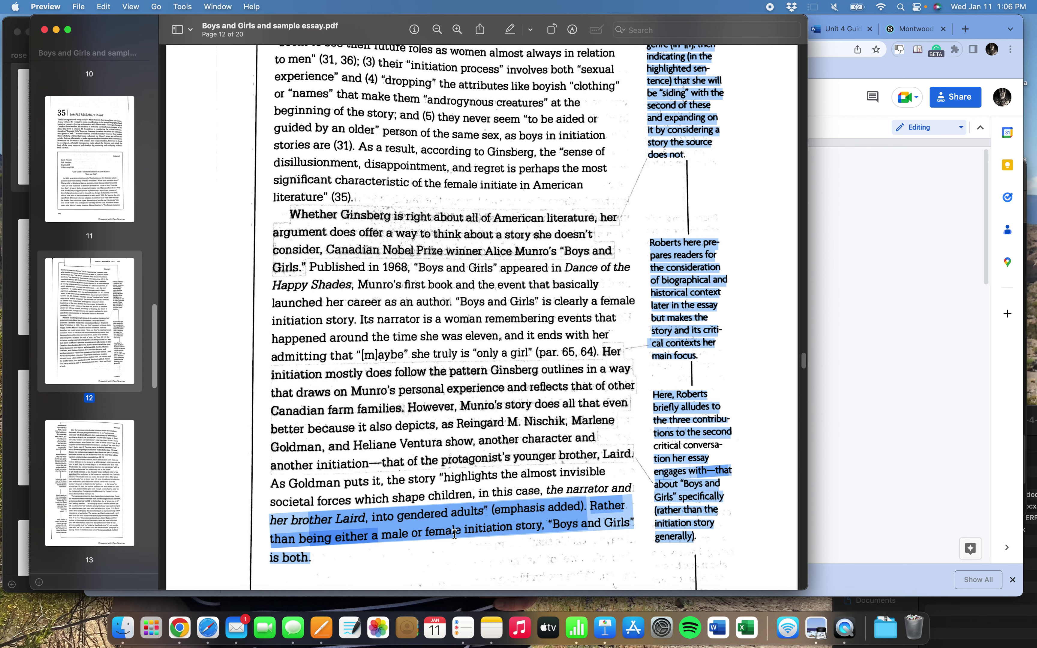
pyautogui.scroll(3, 483, 440)
pyautogui.scroll(15, 484, 439)
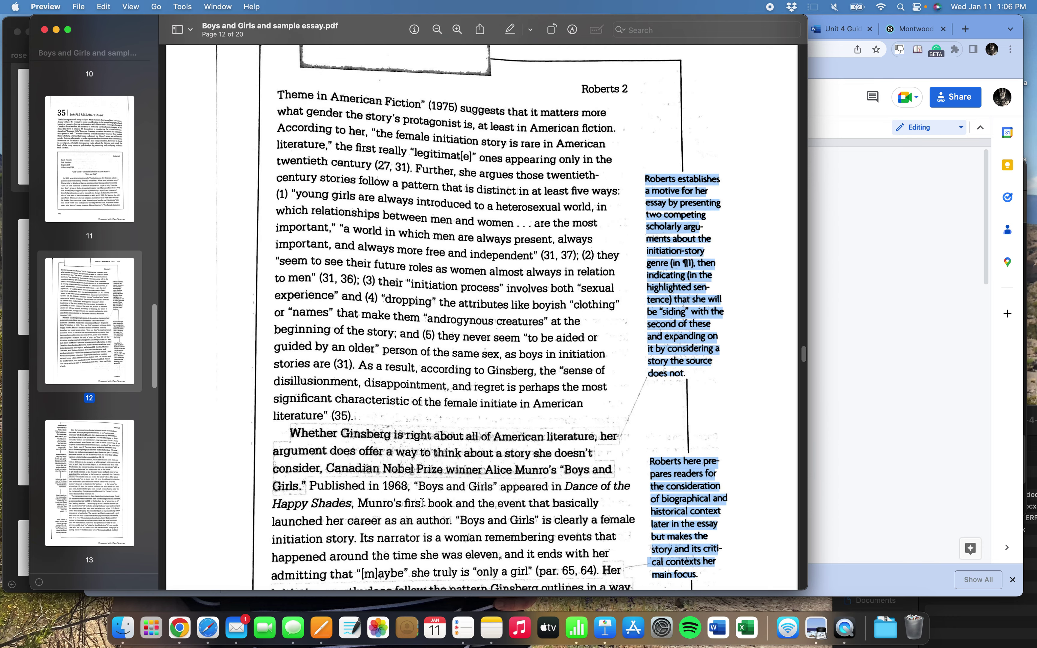
pyautogui.scroll(15, 452, 448)
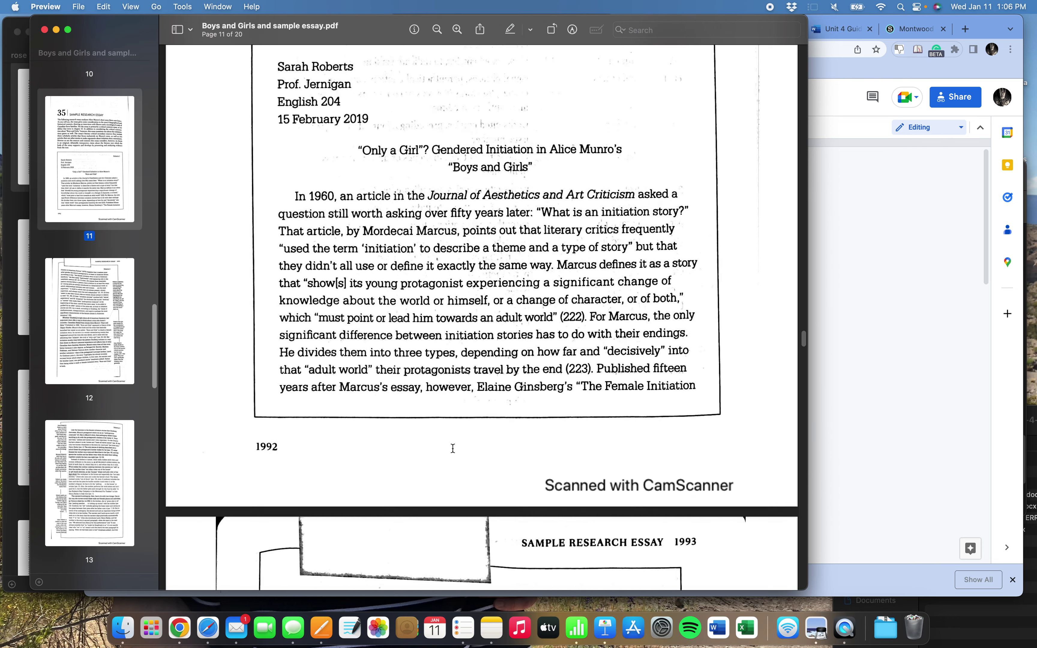
pyautogui.scroll(-15, 453, 448)
pyautogui.scroll(-4, 452, 448)
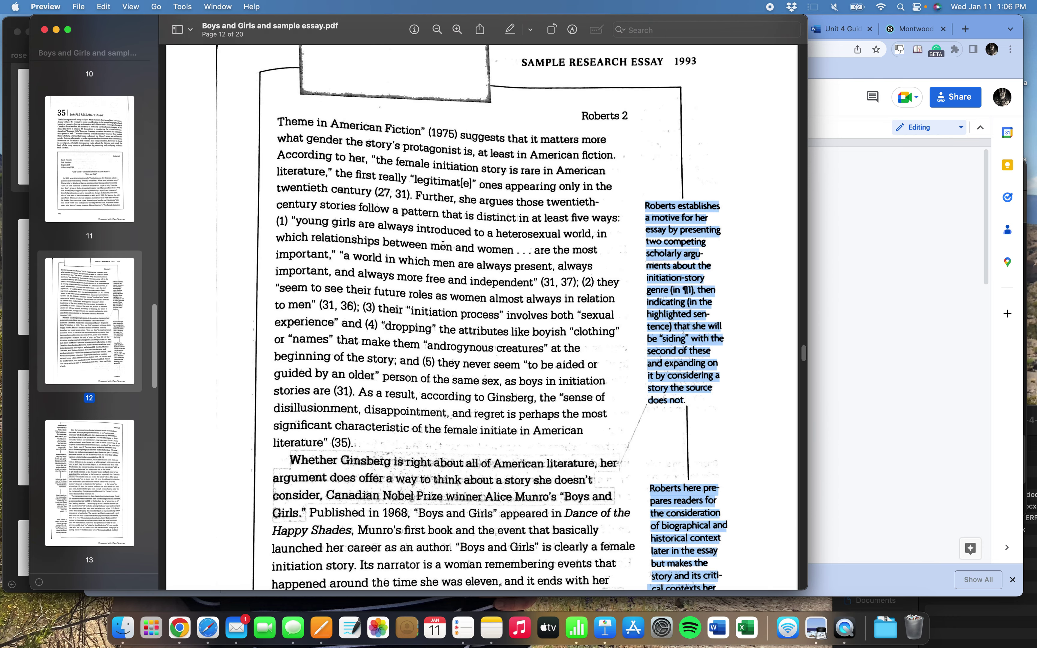
pyautogui.scroll(-4, 445, 450)
pyautogui.scroll(-6, 414, 452)
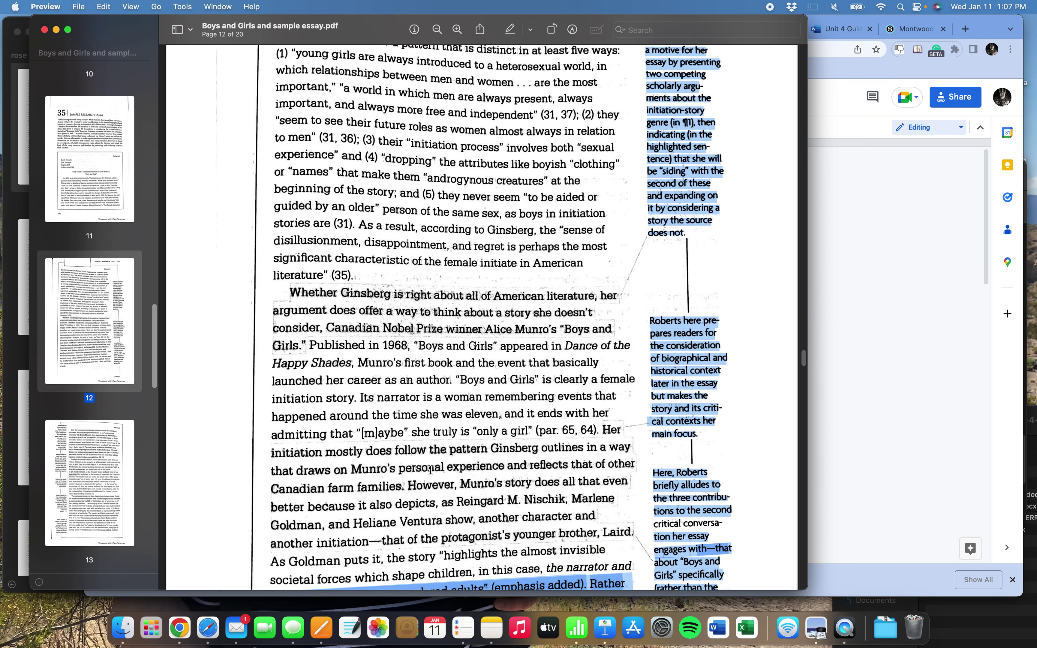
pyautogui.scroll(3, 431, 432)
pyautogui.scroll(20, 431, 432)
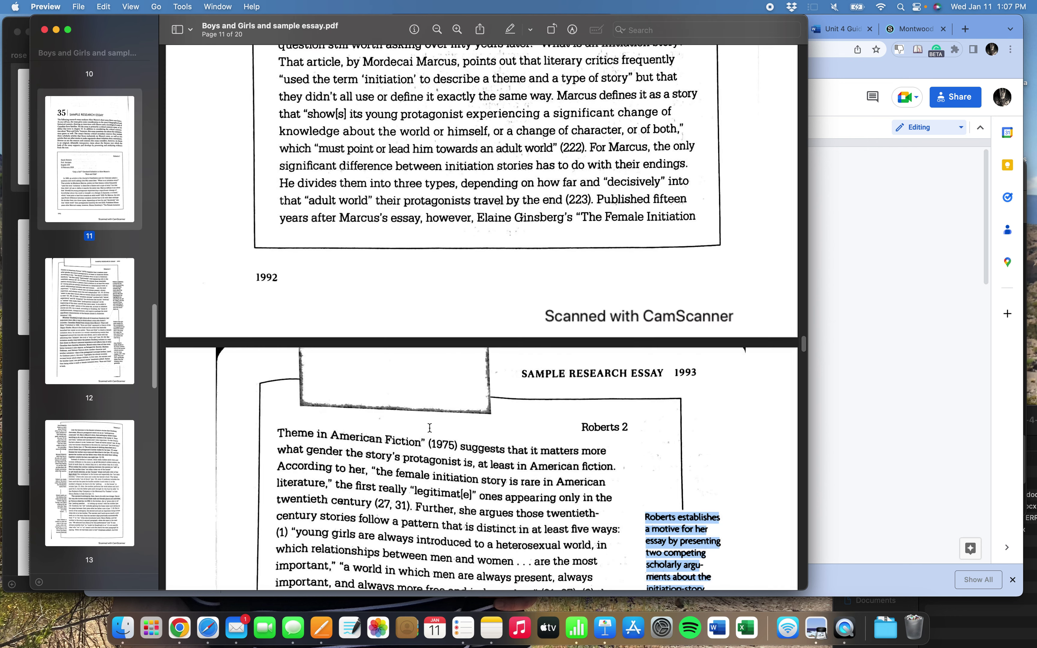
pyautogui.scroll(4, 429, 427)
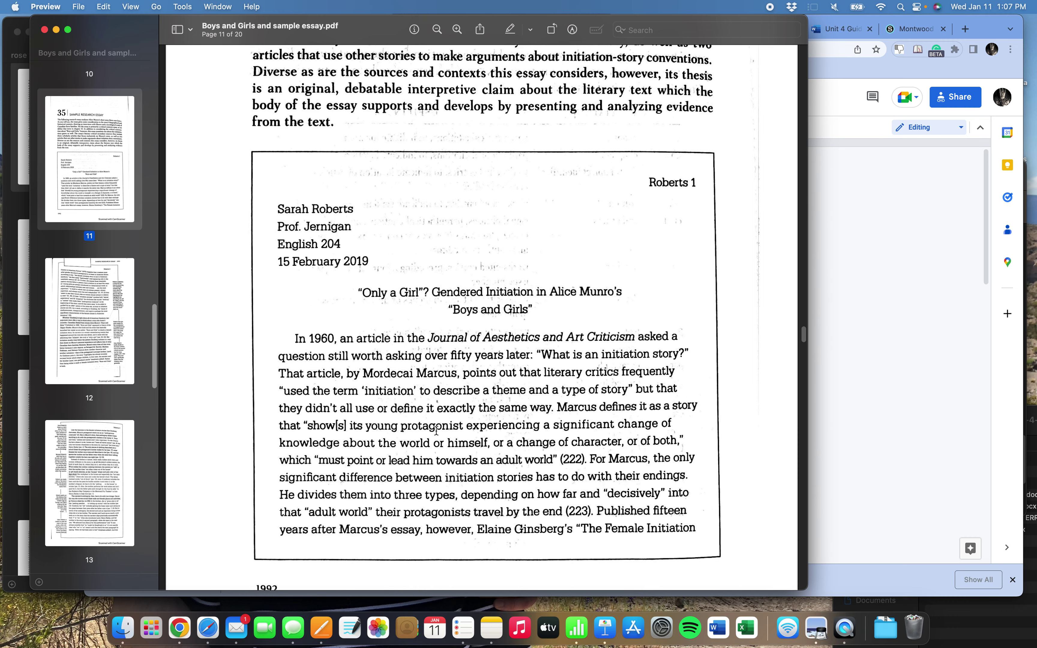
pyautogui.scroll(1, 430, 429)
pyautogui.click(857, 372)
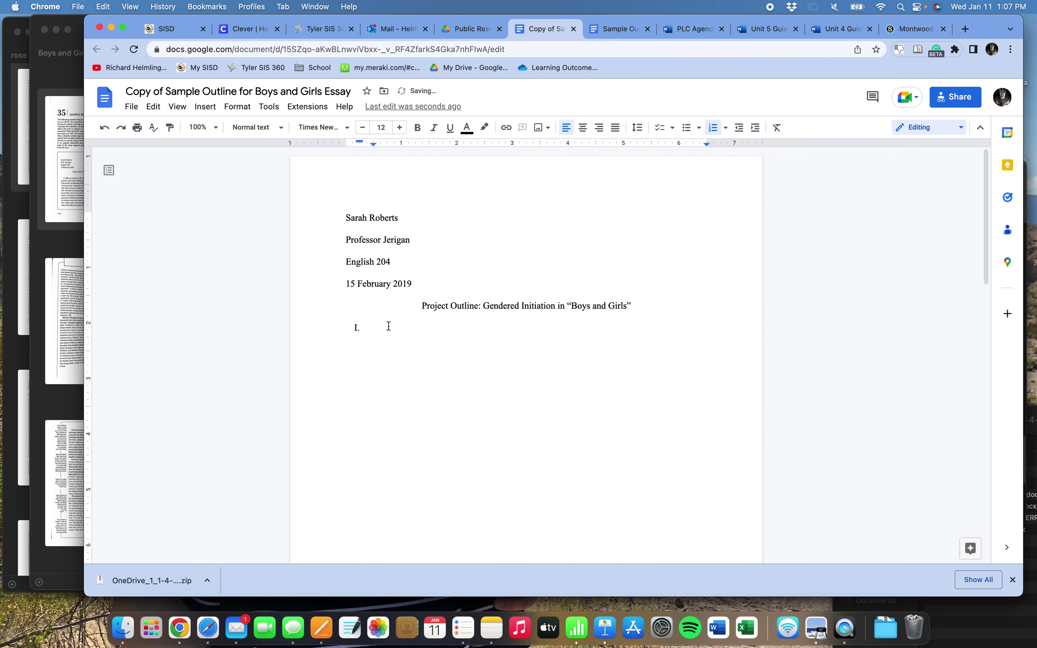
# - Make point I read “Boy and Girls” is a dual initiation story, then begin point II
pyautogui.doubleClick(372, 327)
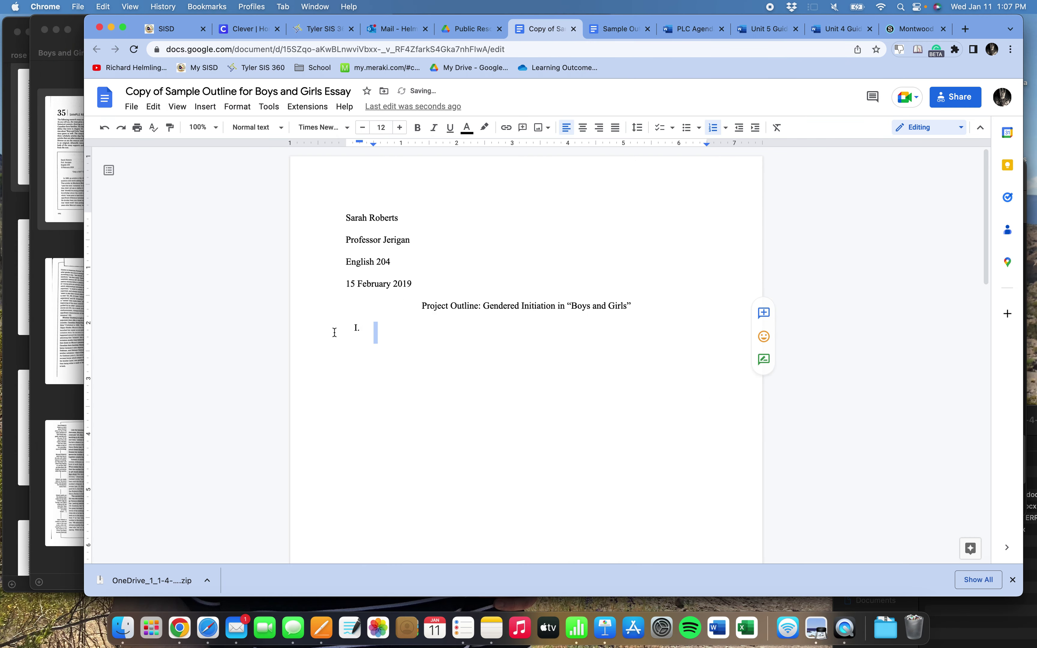
pyautogui.click(384, 329)
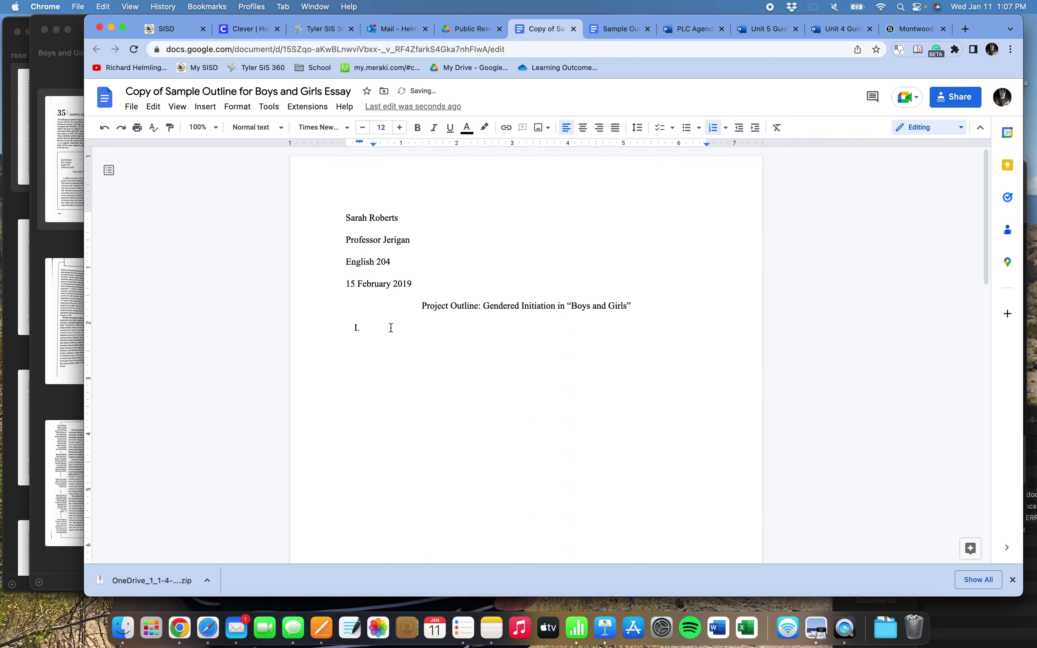
pyautogui.write('“Boy and Girls" ')
pyautogui.write('is a dual initiation story')
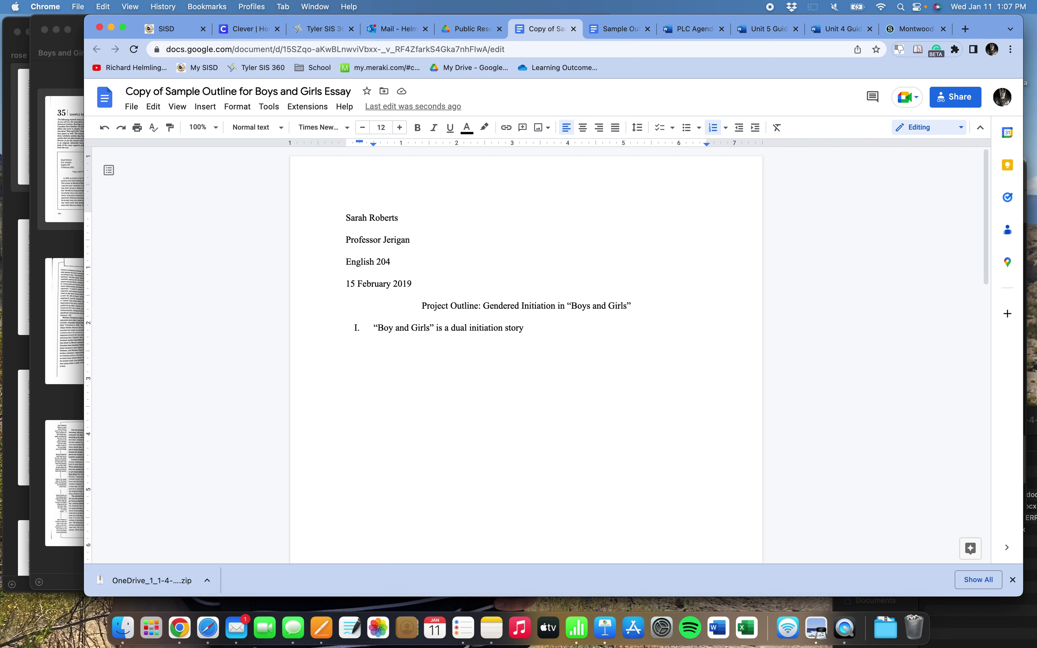
pyautogui.press('Return')
pyautogui.click(76, 351)
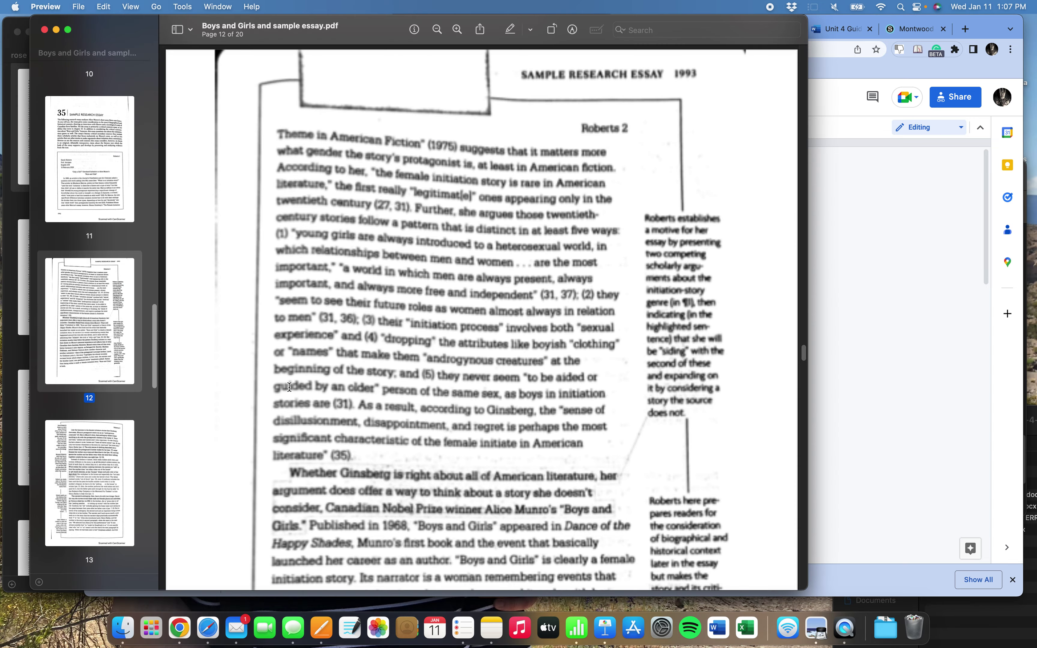
pyautogui.scroll(1, 437, 325)
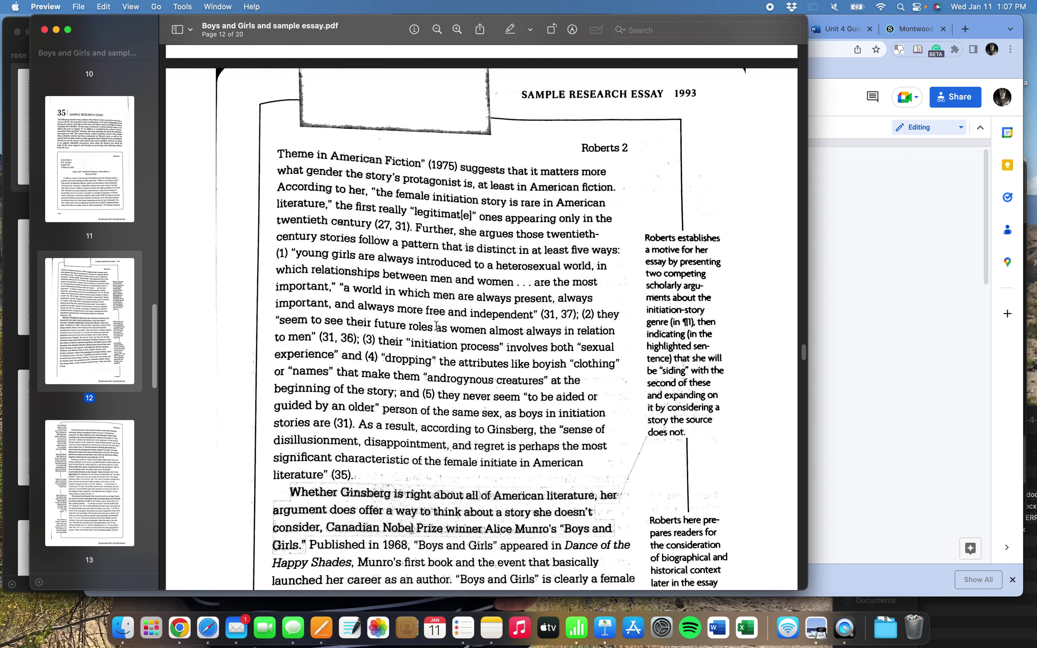
pyautogui.scroll(5, 436, 324)
pyautogui.scroll(-7, 436, 328)
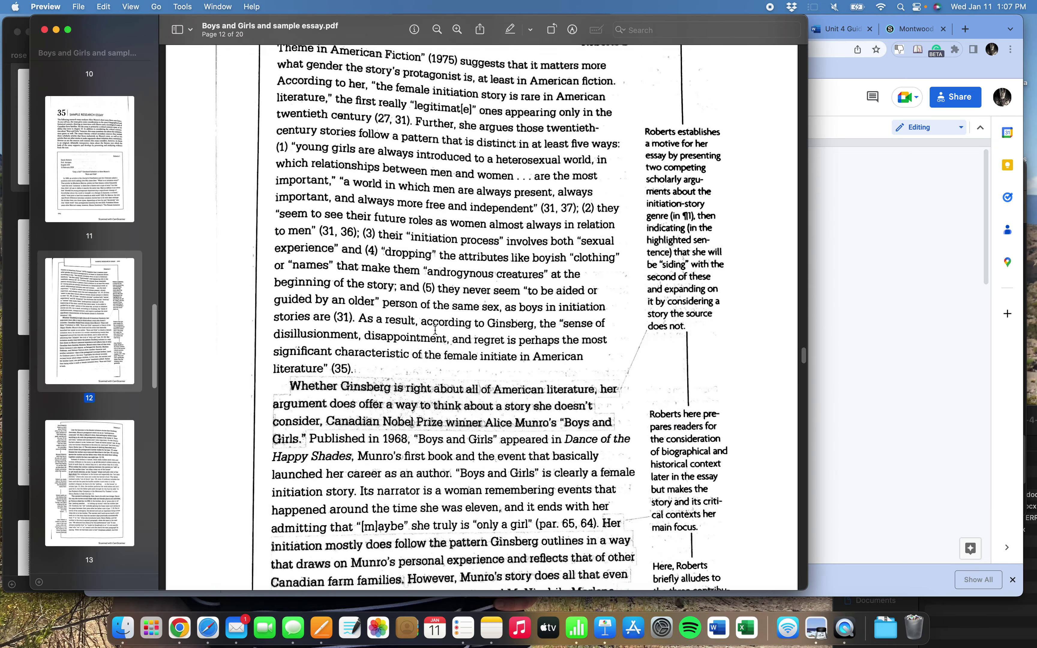
pyautogui.scroll(-15, 435, 329)
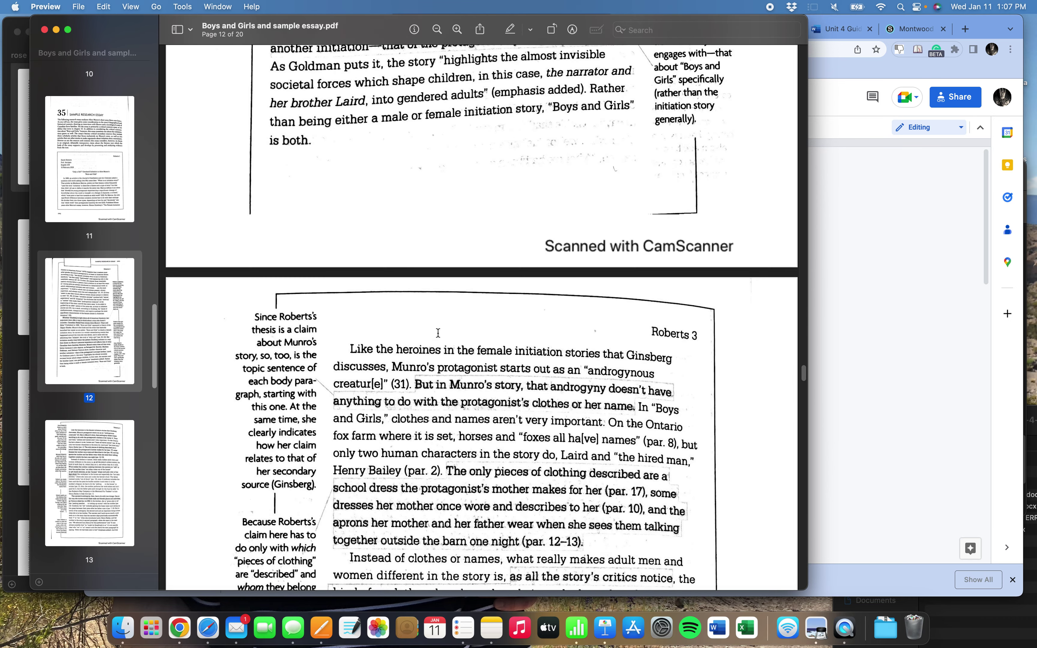
pyautogui.scroll(-10, 438, 332)
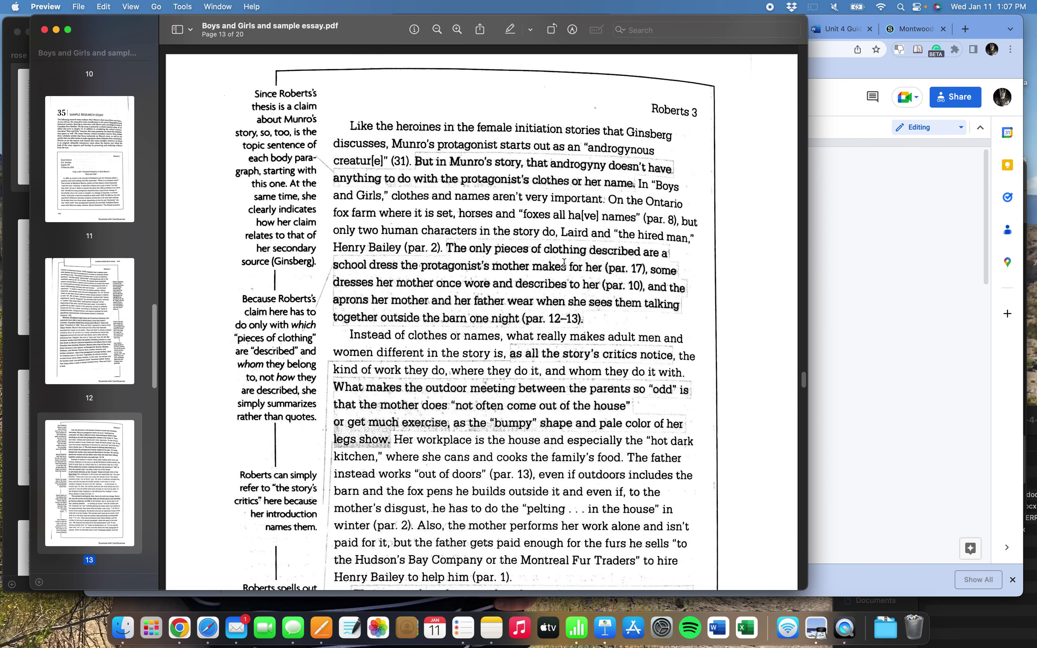
pyautogui.moveTo(550, 165); pyautogui.dragTo(606, 166)
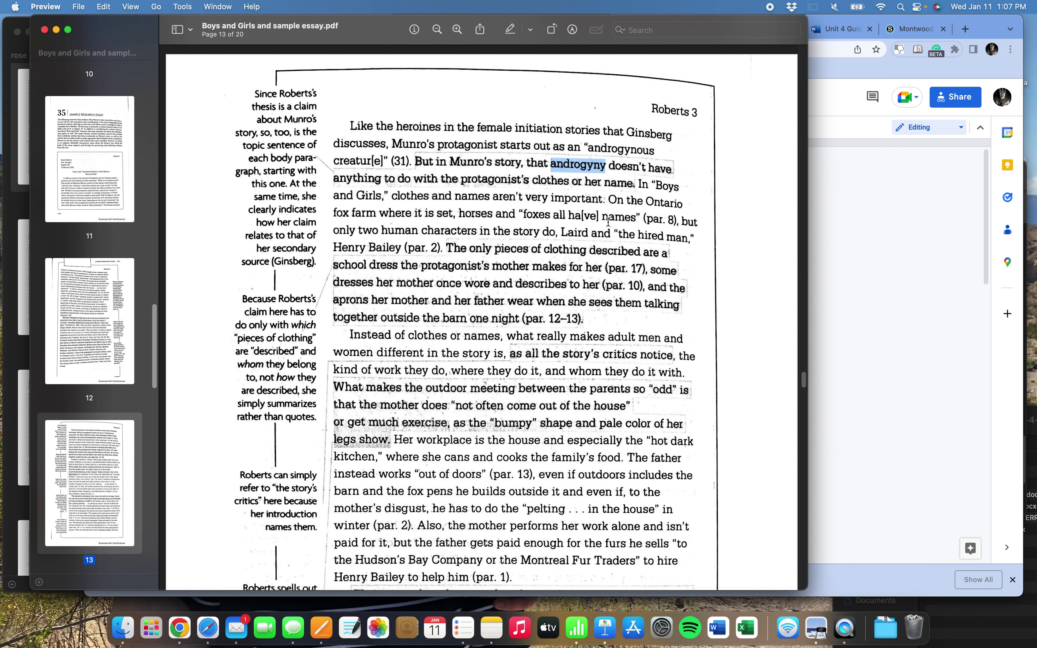
pyautogui.scroll(-1, 585, 234)
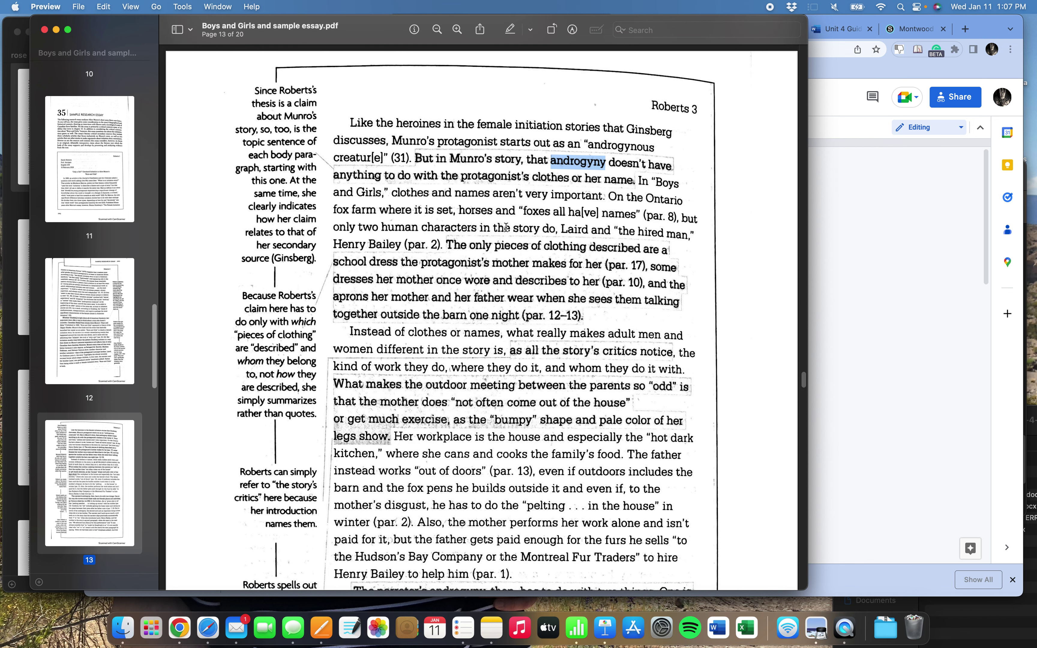
pyautogui.scroll(-2, 470, 349)
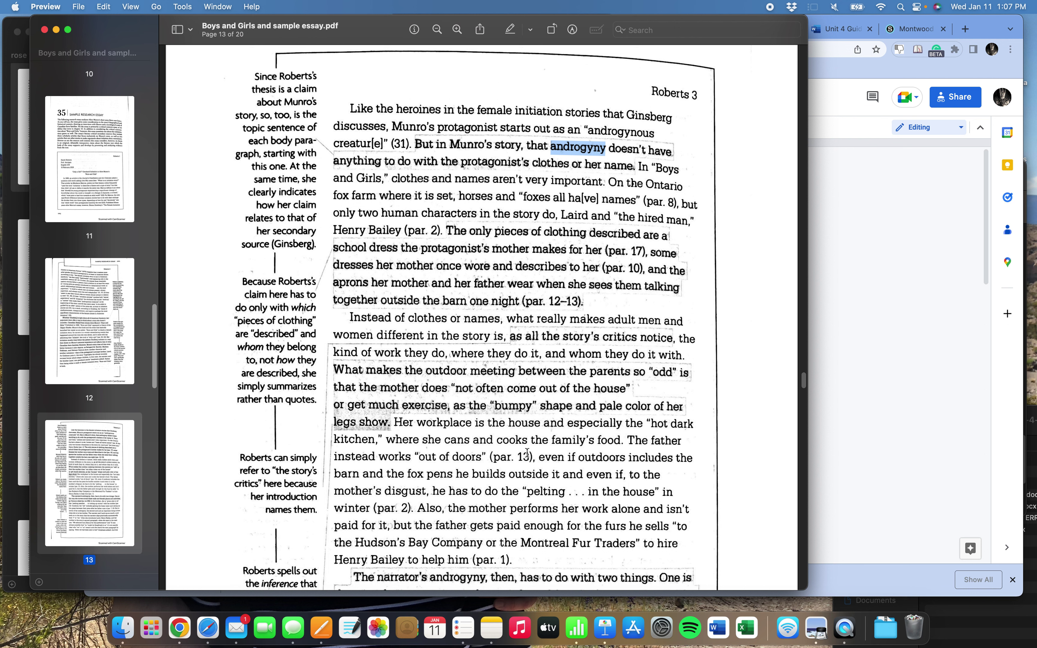
pyautogui.click(530, 304)
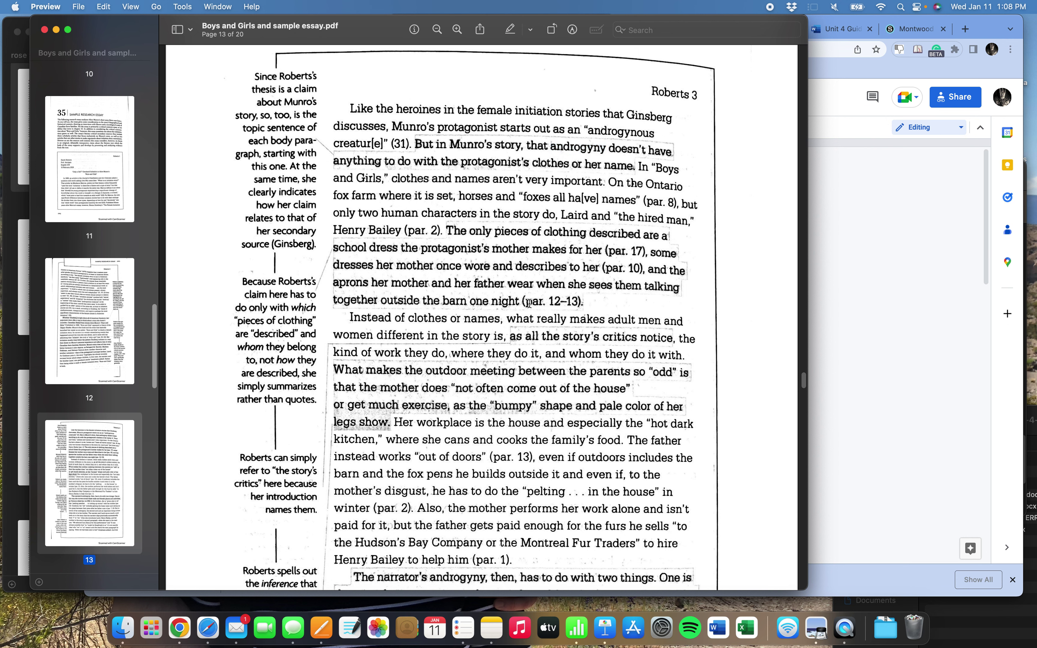
pyautogui.scroll(-1, 517, 314)
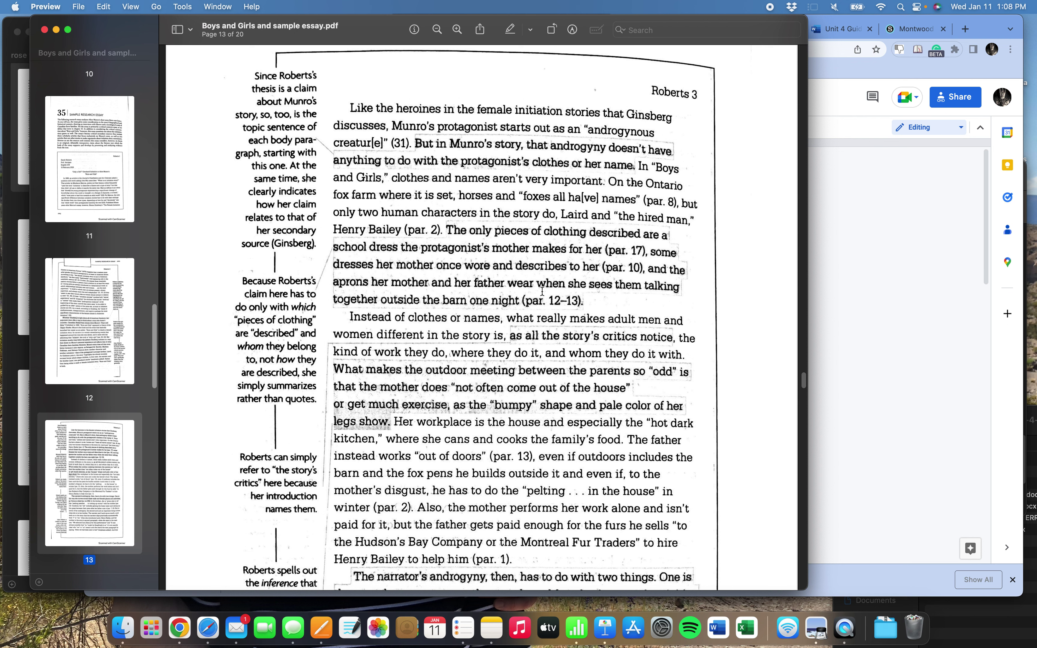
pyautogui.moveTo(589, 131); pyautogui.dragTo(382, 143)
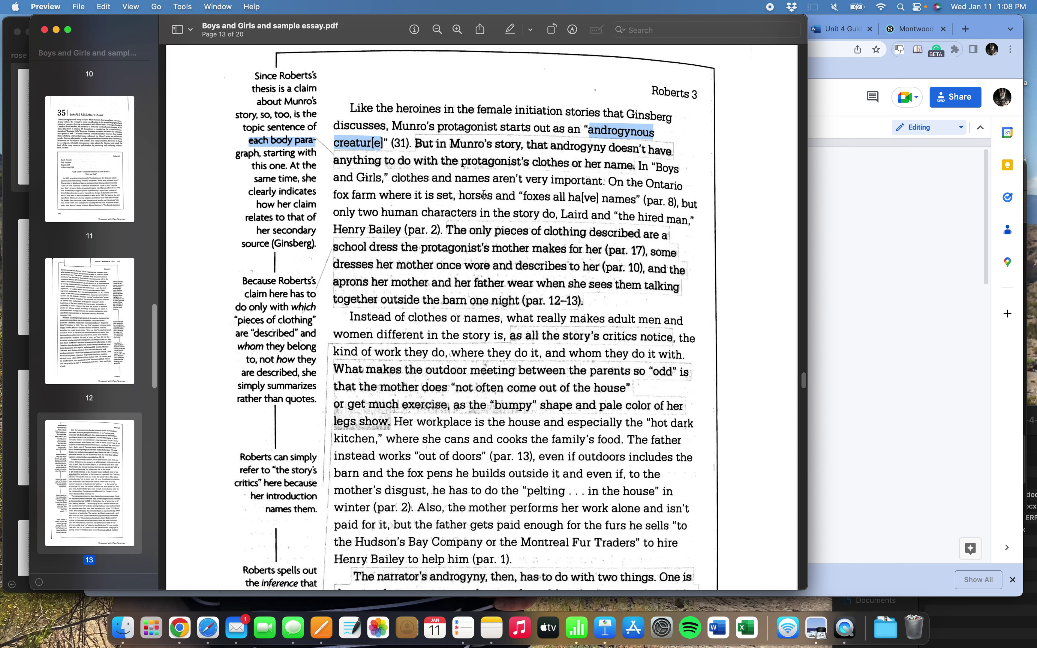
pyautogui.click(547, 198)
pyautogui.scroll(10, 502, 276)
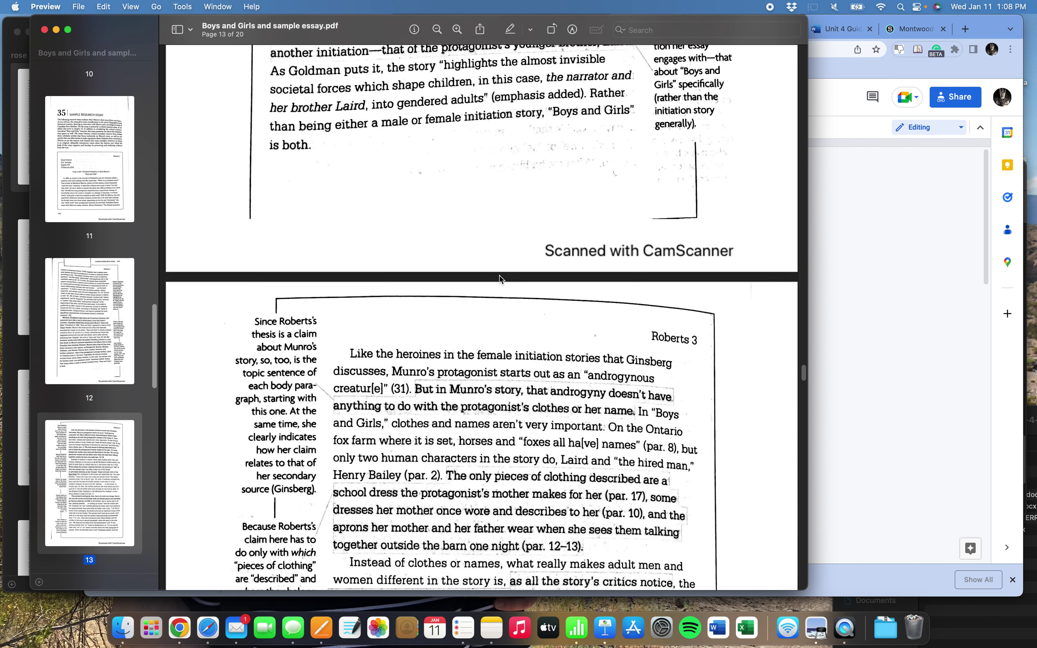
pyautogui.click(811, 289)
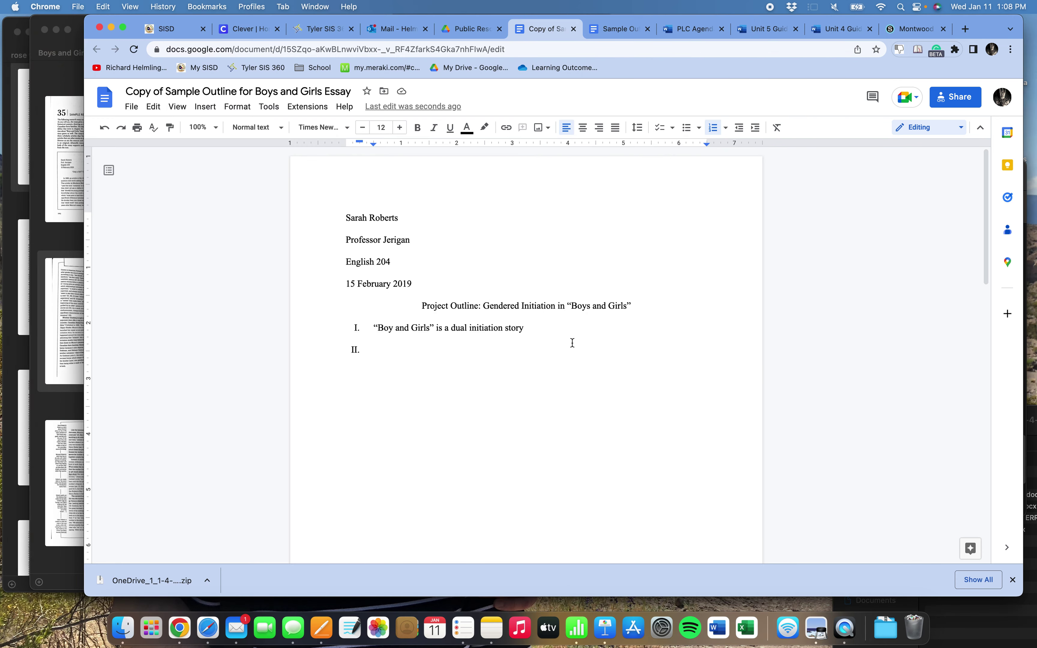
# - Title section II 'Androgyny', start an empty III, and put the caret after item I
pyautogui.write('Androgyny')
pyautogui.press('Return')
pyautogui.click(538, 328)
pyautogui.click(58, 305)
# - Reread Marcus's definition and the point that initiation stories differ by their endings
pyautogui.scroll(5, 393, 326)
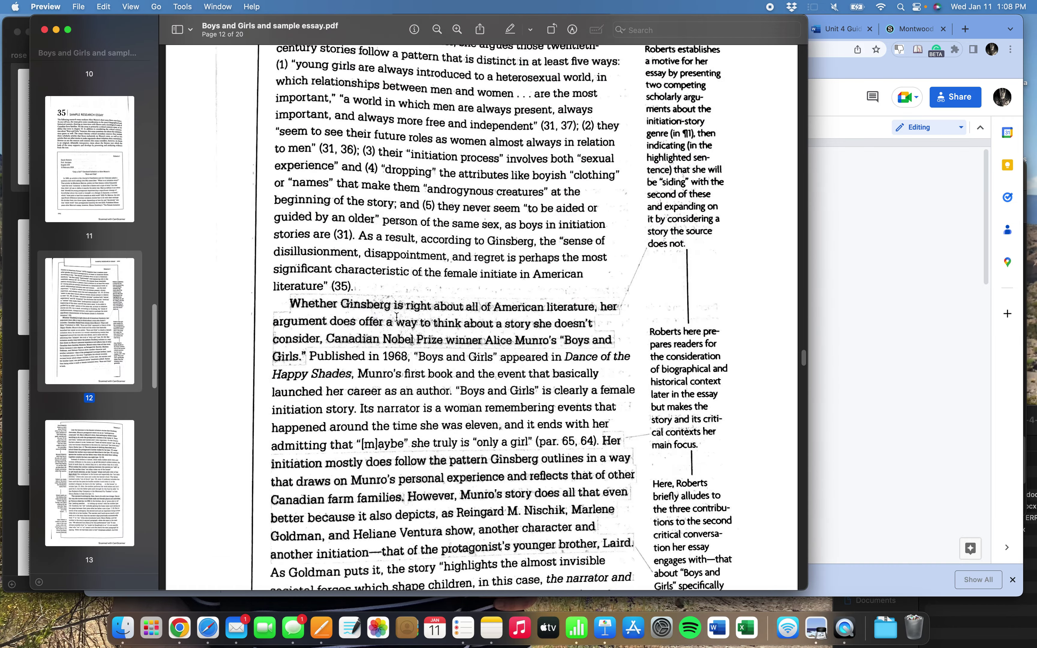
pyautogui.scroll(10, 393, 327)
pyautogui.scroll(-5, 393, 326)
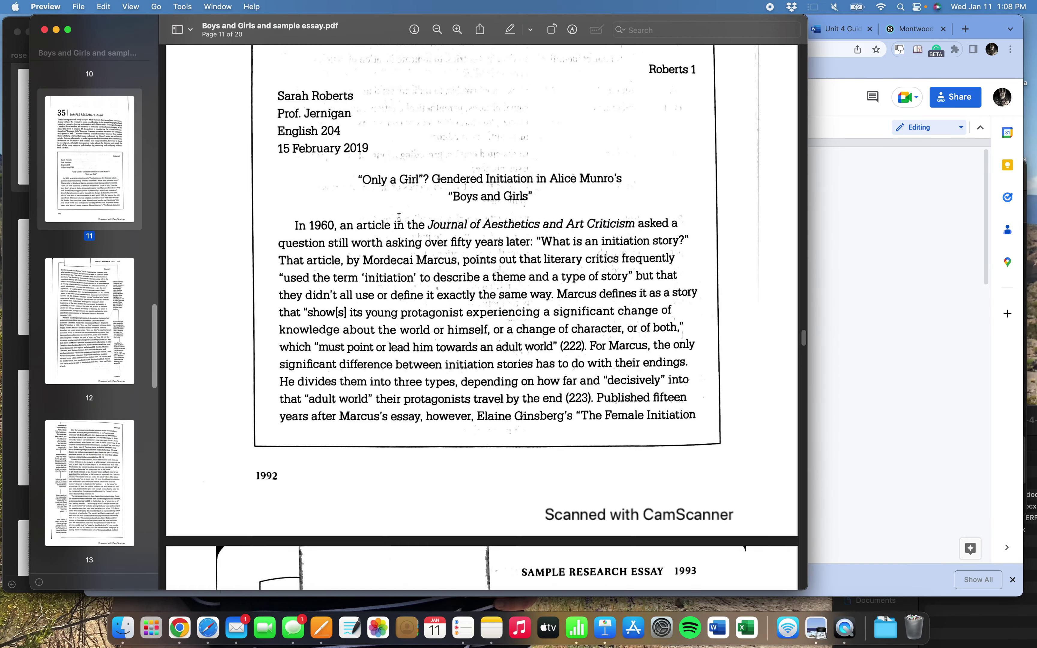
pyautogui.scroll(-15, 379, 279)
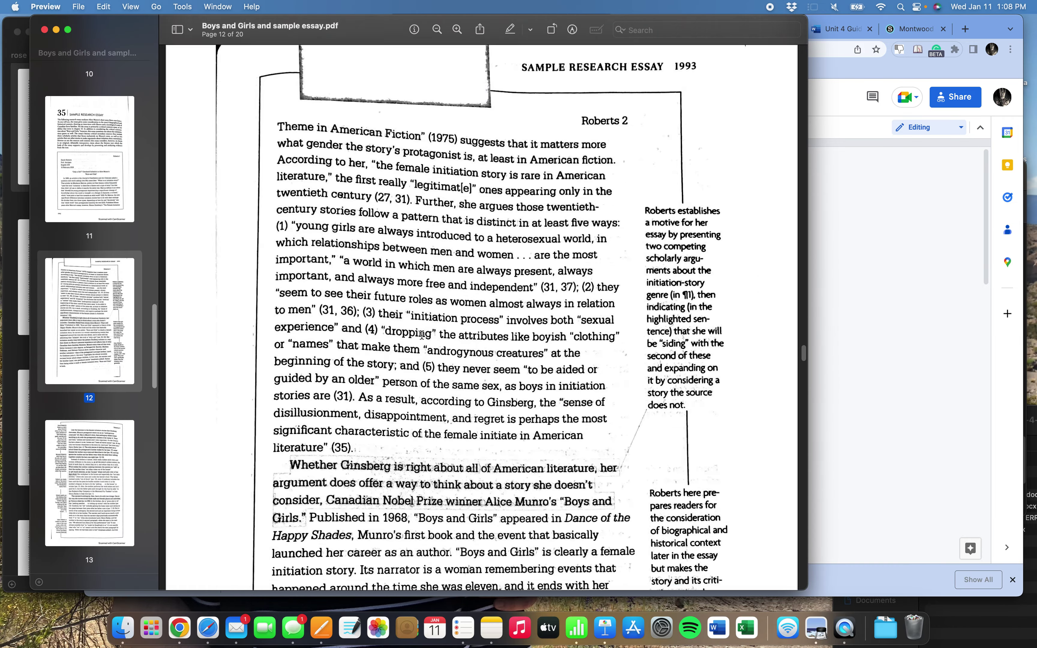
pyautogui.scroll(3, 443, 300)
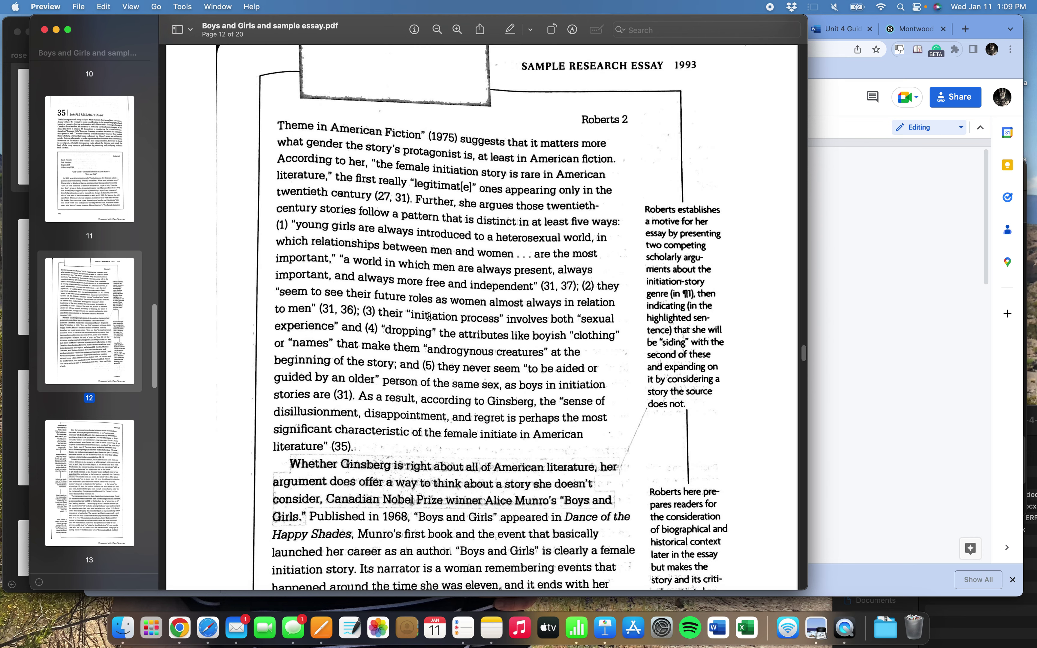
pyautogui.scroll(5, 499, 278)
pyautogui.scroll(6, 499, 277)
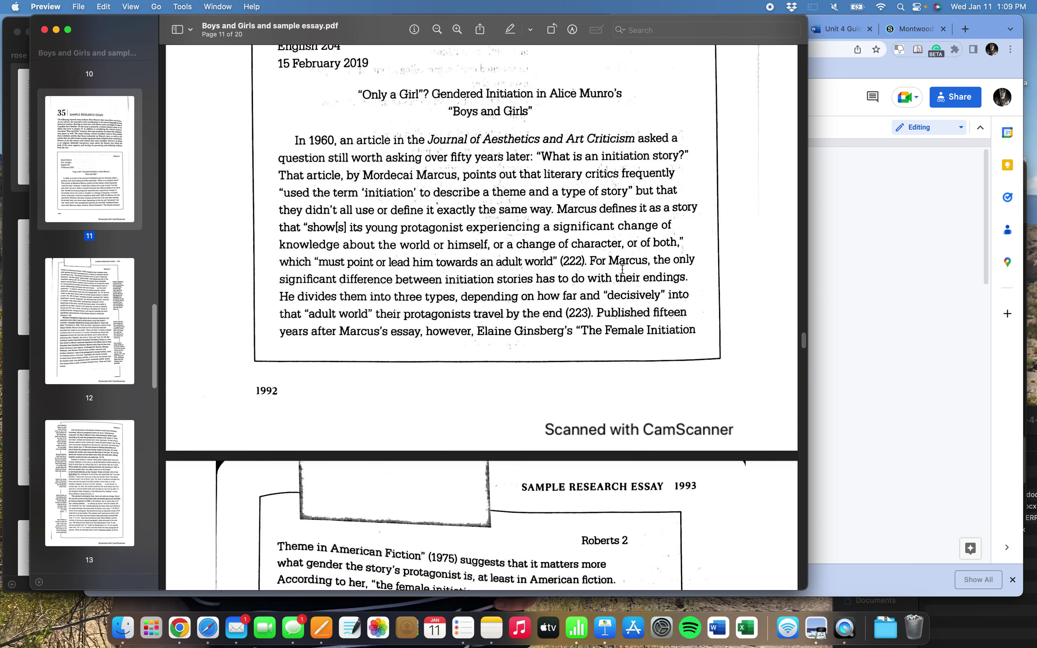
pyautogui.moveTo(609, 261); pyautogui.dragTo(653, 260)
pyautogui.click(593, 279)
pyautogui.moveTo(441, 279); pyautogui.dragTo(683, 278)
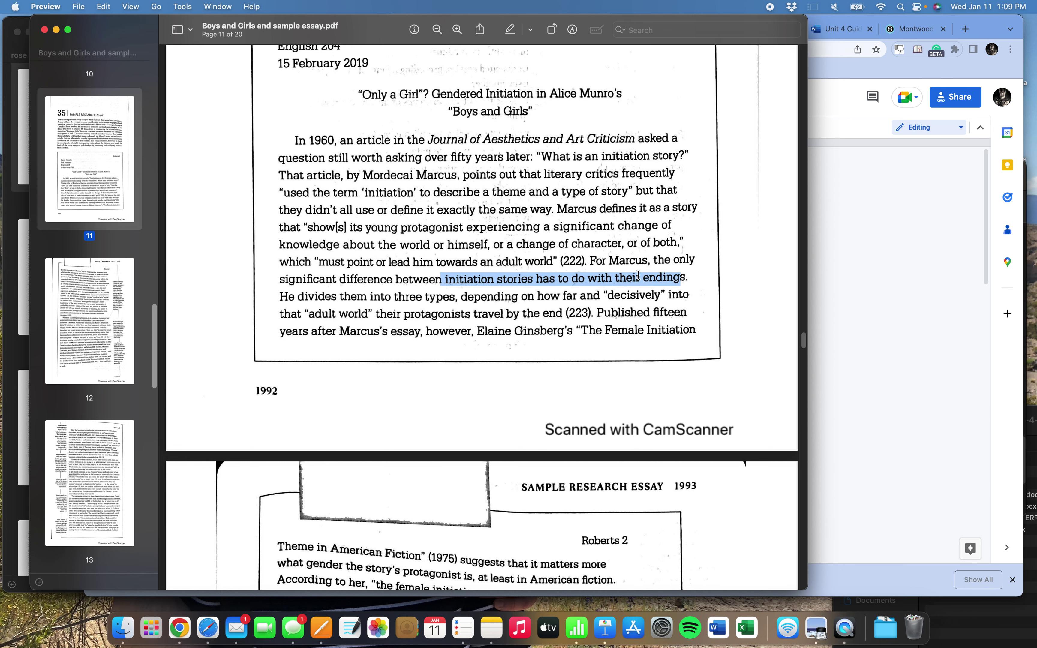
# - Reread Ginsberg's list of female initiation traits on page 12
pyautogui.scroll(-2, 579, 277)
pyautogui.scroll(-2, 578, 278)
pyautogui.moveTo(514, 276); pyautogui.dragTo(578, 276)
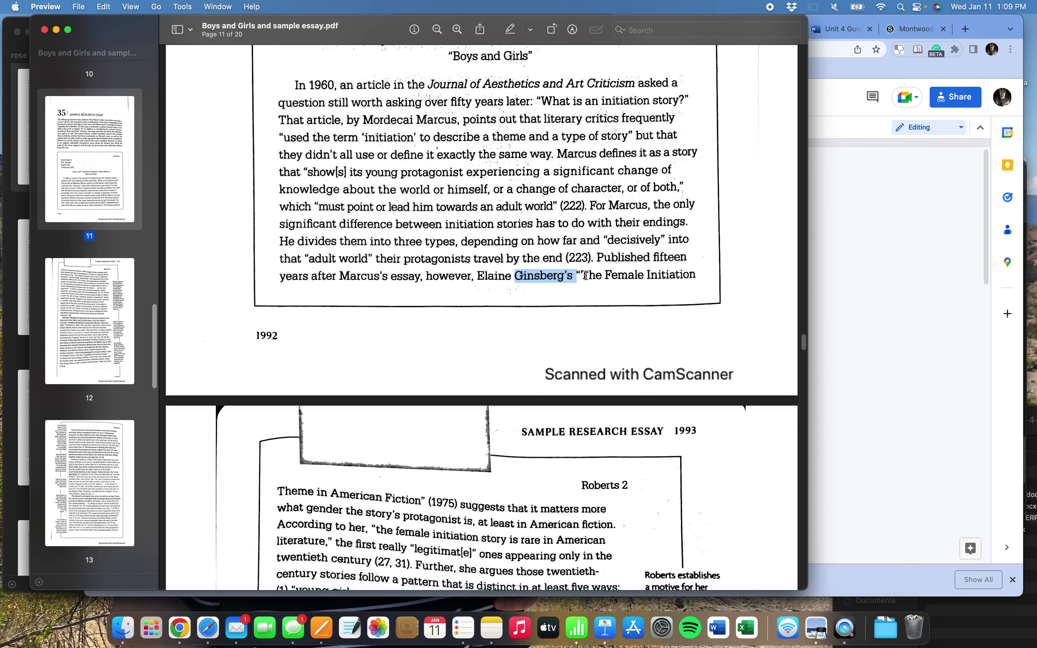
pyautogui.scroll(-4, 587, 279)
pyautogui.scroll(-10, 587, 279)
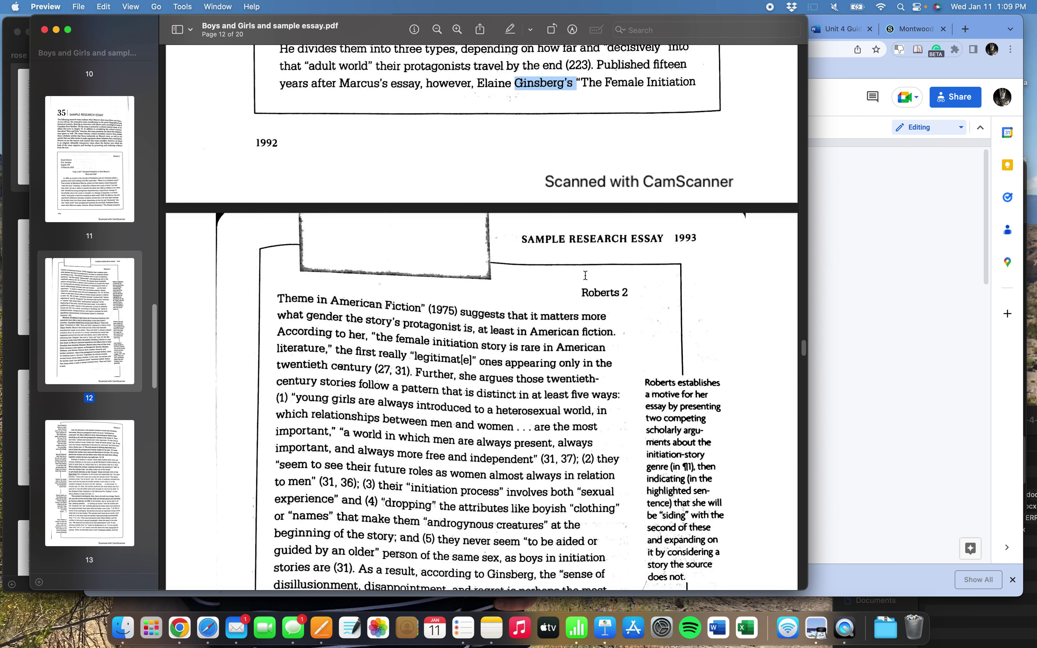
pyautogui.click(426, 368)
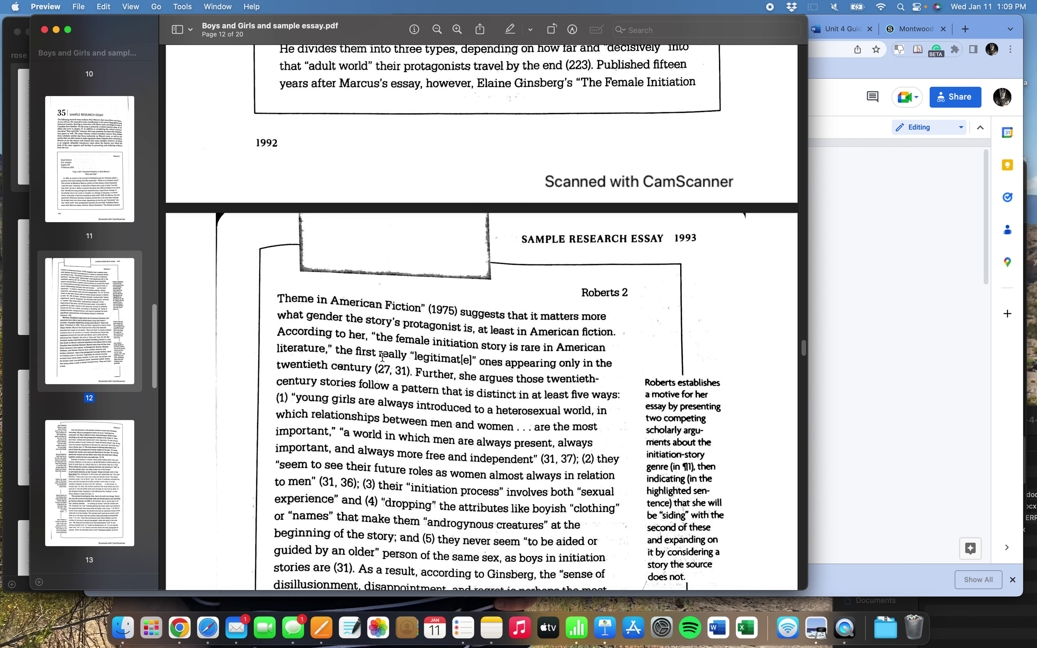
pyautogui.moveTo(383, 357); pyautogui.dragTo(516, 507)
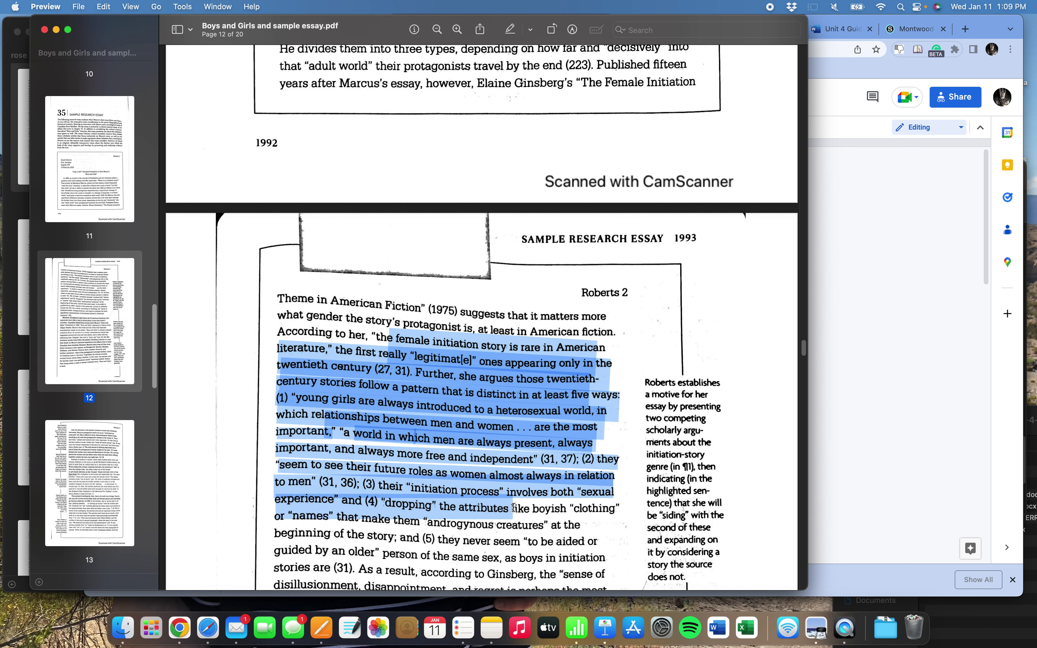
pyautogui.click(563, 512)
pyautogui.scroll(15, 580, 458)
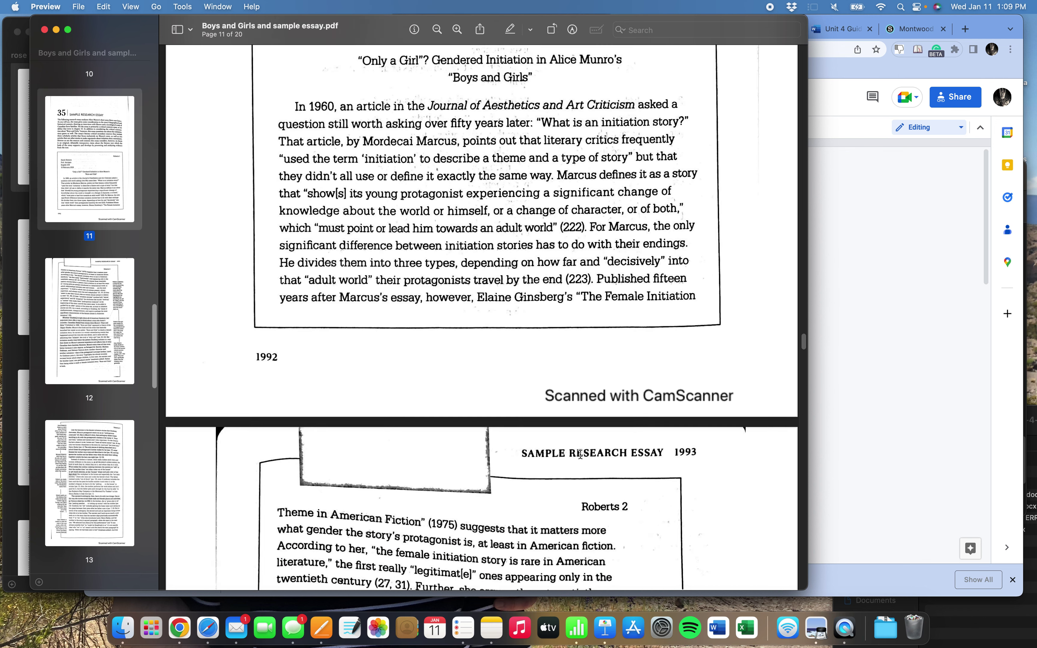
pyautogui.click(898, 339)
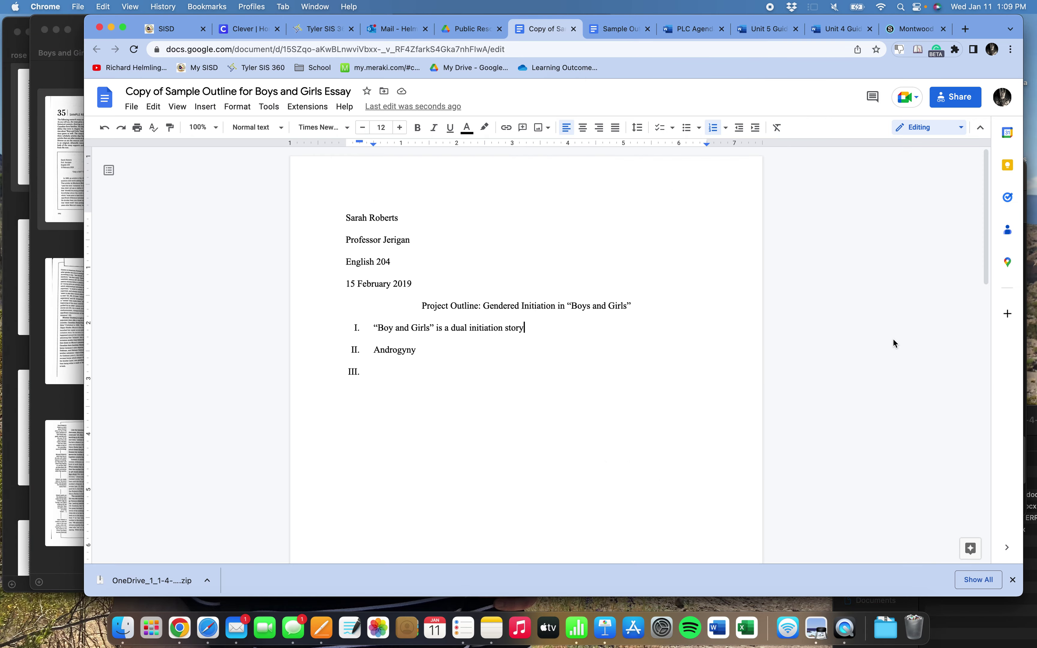
# - Add indented subpoint A under I: Definition of initiation story (Marcus 222)
pyautogui.click(537, 329)
pyautogui.press('Return')
pyautogui.press('Tab')
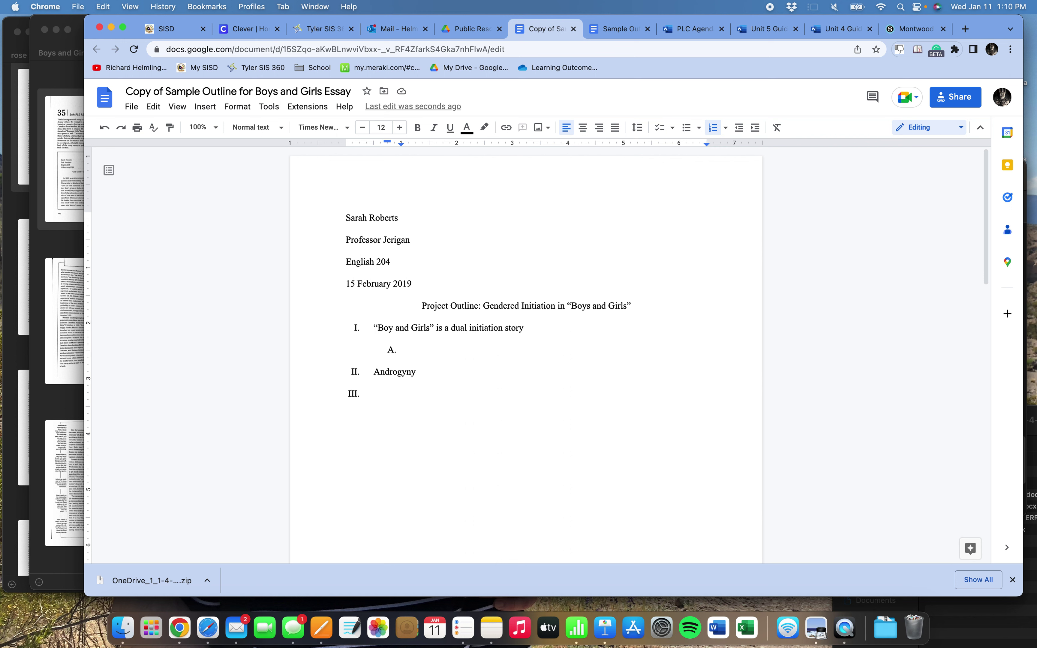
pyautogui.write('Definition of initiation story ')
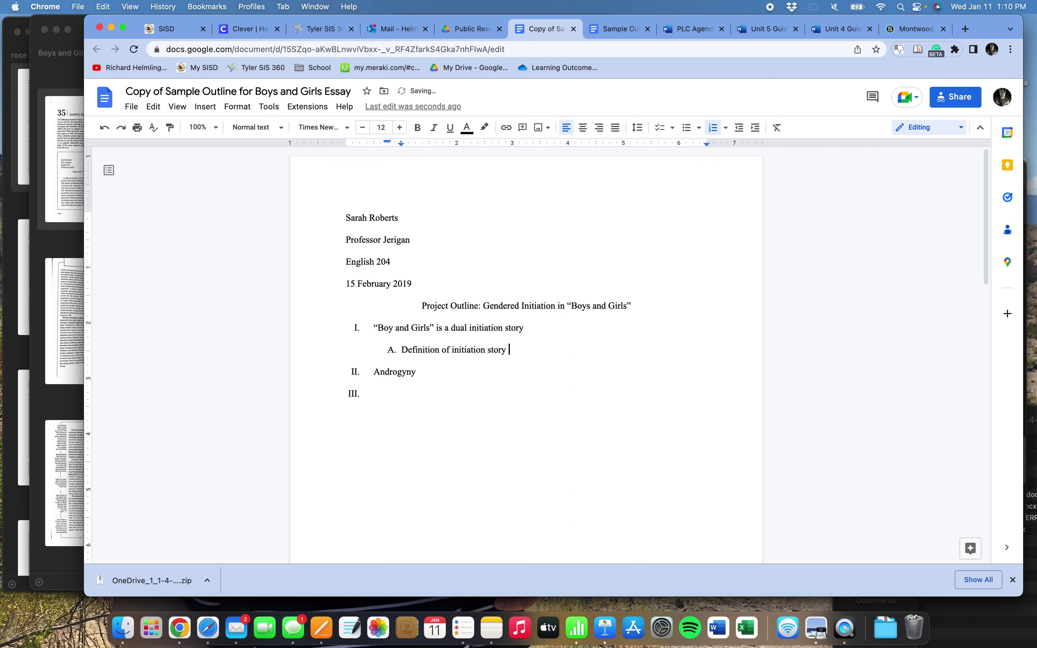
pyautogui.write('(Marcus 222)')
# - Add subpoint B 'Differences of a female initiation story (Ginsberg)' and begin an empty C
pyautogui.press('Return')
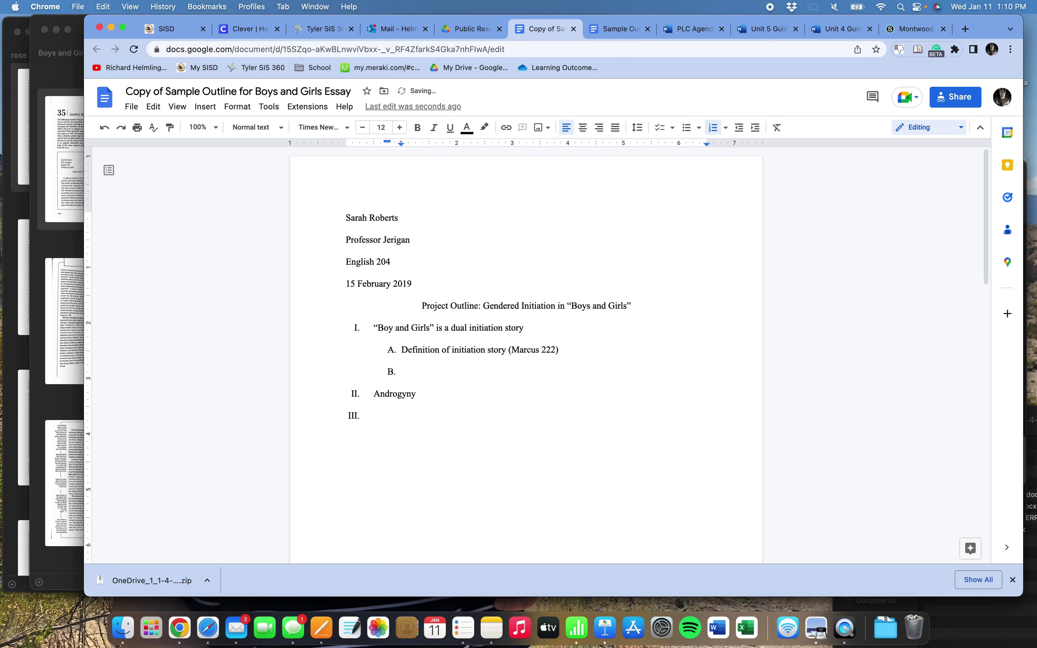
pyautogui.write('Differences of a female initiati')
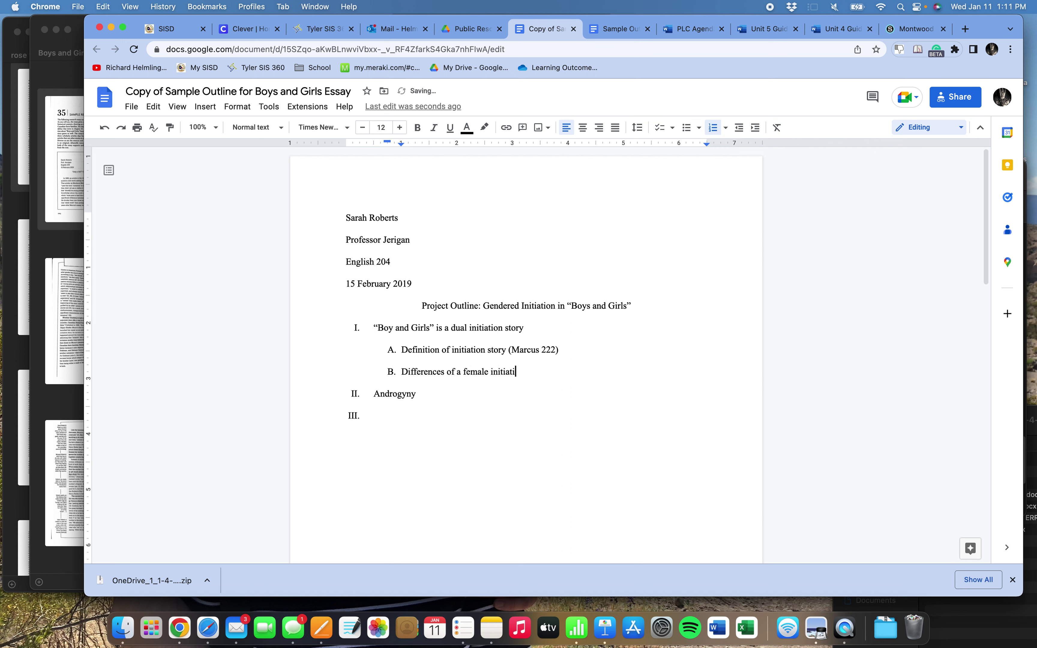
pyautogui.write('on story (Ginsberg)')
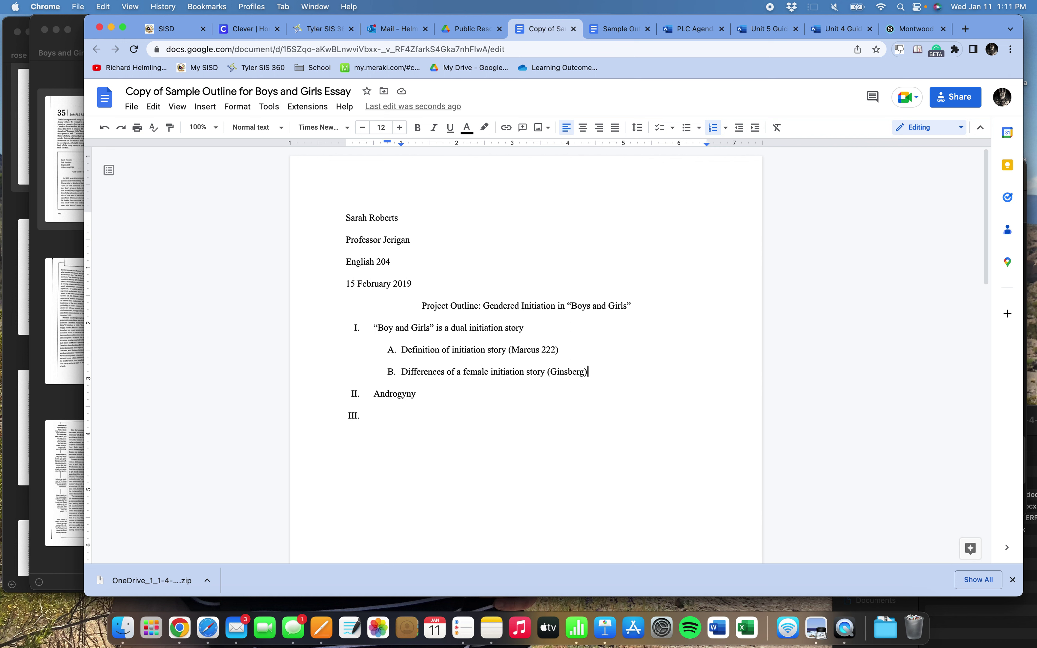
pyautogui.press('Return')
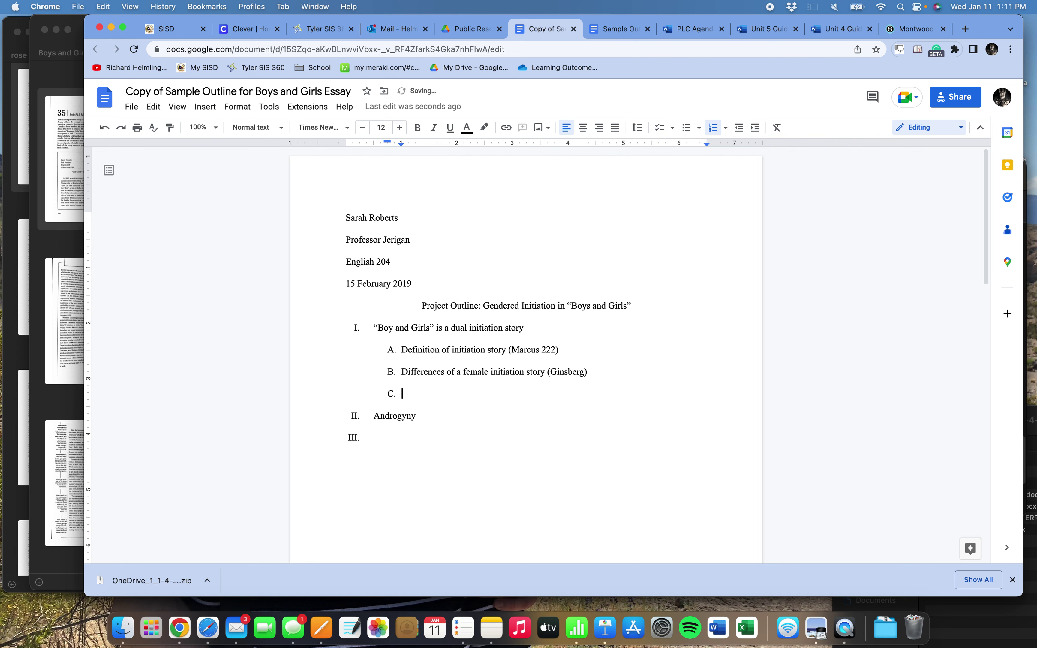
pyautogui.click(58, 347)
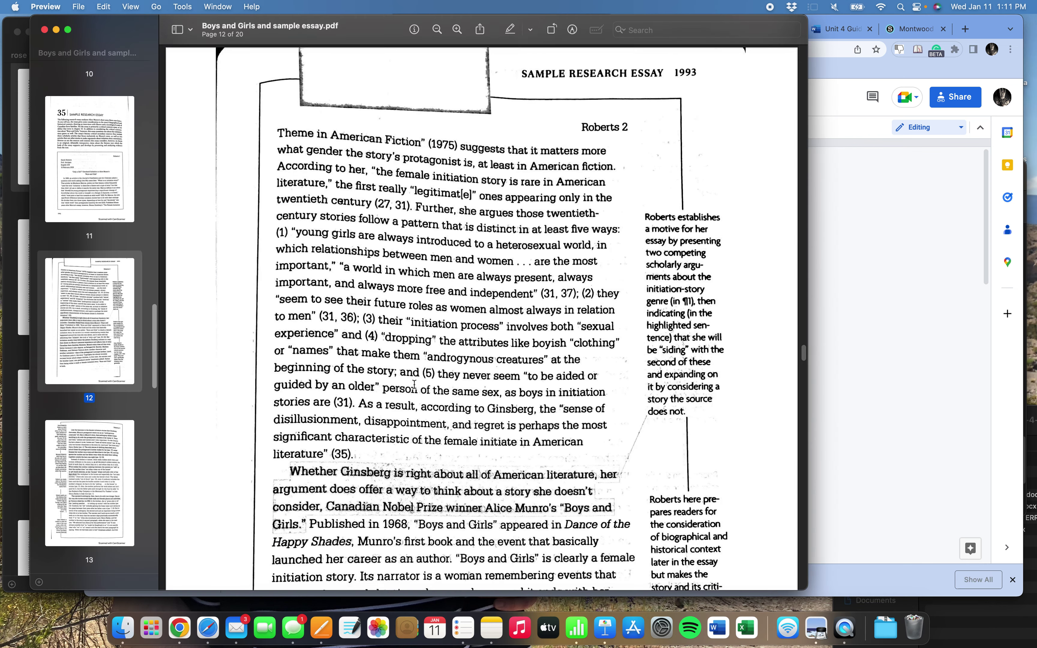
# - Reread Goldman's quotation on page 12 of the essay PDF
pyautogui.scroll(-2, 419, 380)
pyautogui.scroll(-3, 420, 381)
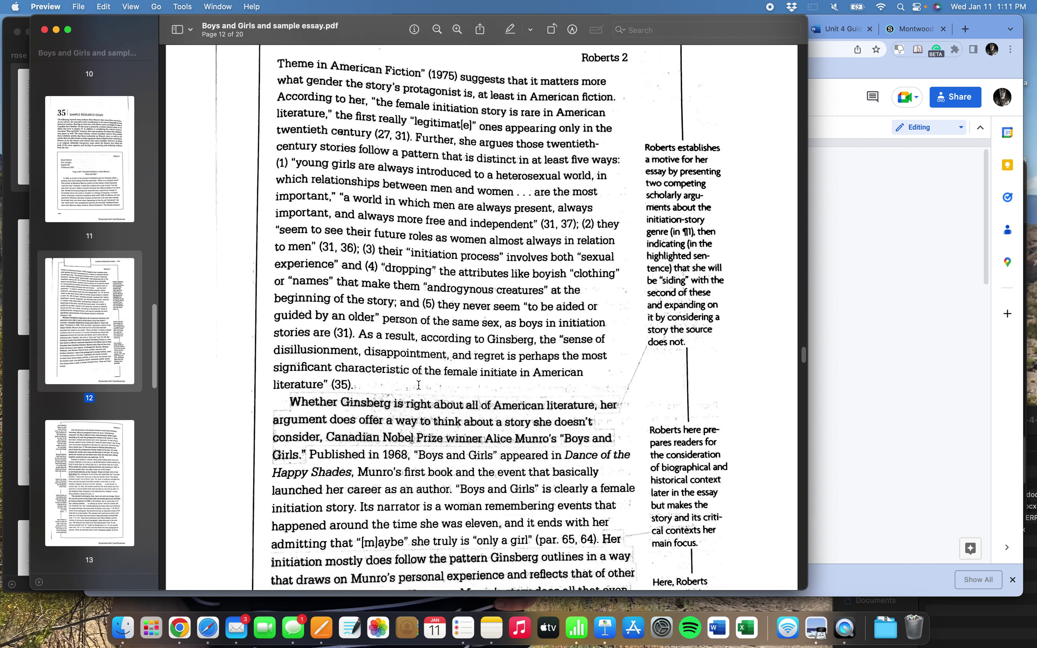
pyautogui.scroll(-3, 419, 385)
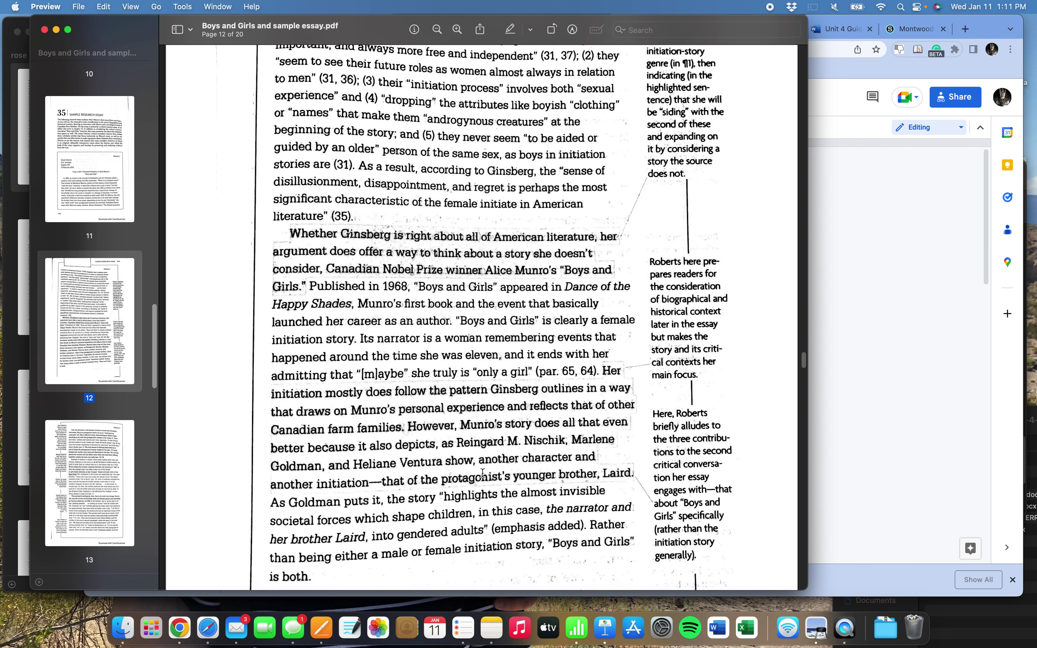
pyautogui.moveTo(273, 502); pyautogui.dragTo(632, 551)
pyautogui.moveTo(440, 497); pyautogui.dragTo(492, 538)
pyautogui.click(467, 502)
pyautogui.click(865, 327)
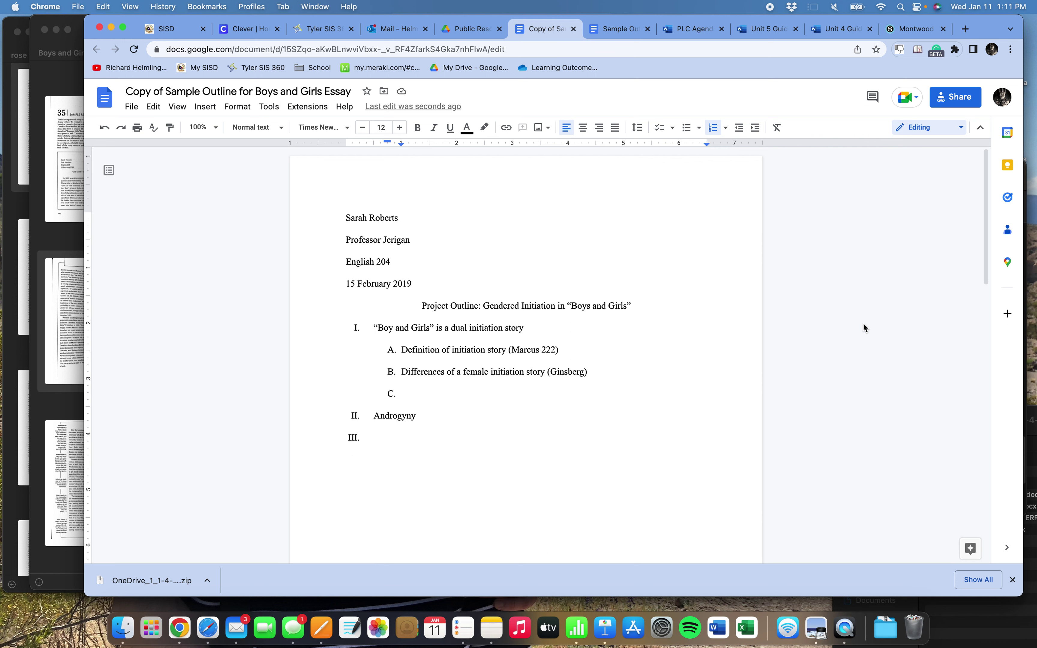
# - Fill subpoint C with “Invisible social forces” shape botht the narrator and her brother (Goldman)
pyautogui.write('“Invisible social forces')
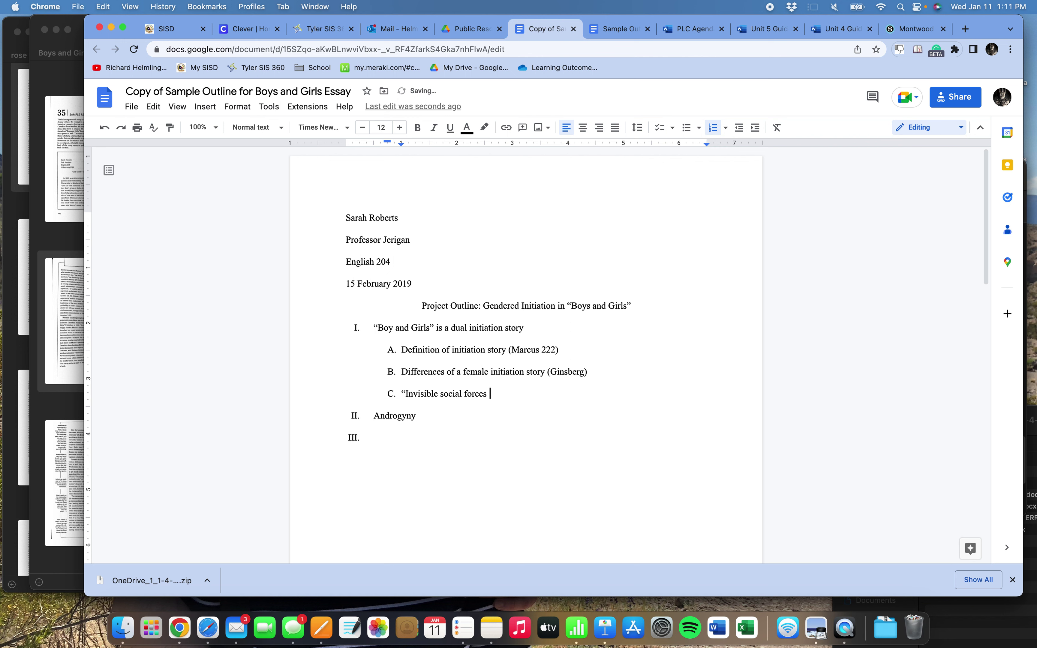
pyautogui.press('BackSpace')
pyautogui.write('” shape botht the narrator and her brother')
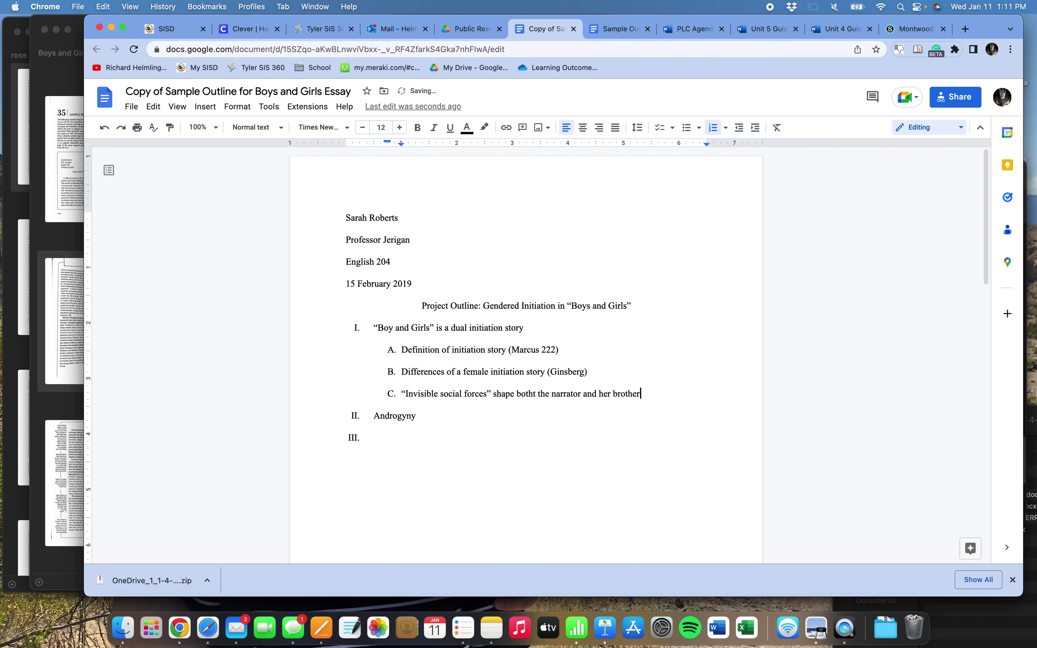
pyautogui.write(' (Goldman)')
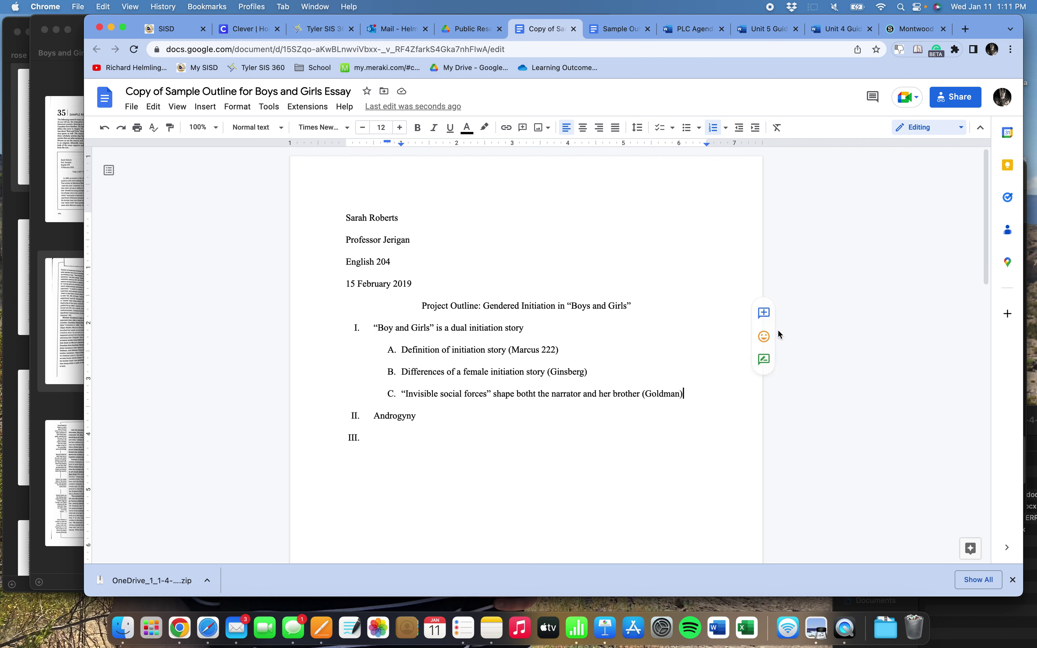
pyautogui.moveTo(402, 372); pyautogui.dragTo(591, 371)
# - Reread Ginsberg's five-part pattern passage in the essay PDF
pyautogui.click(591, 370)
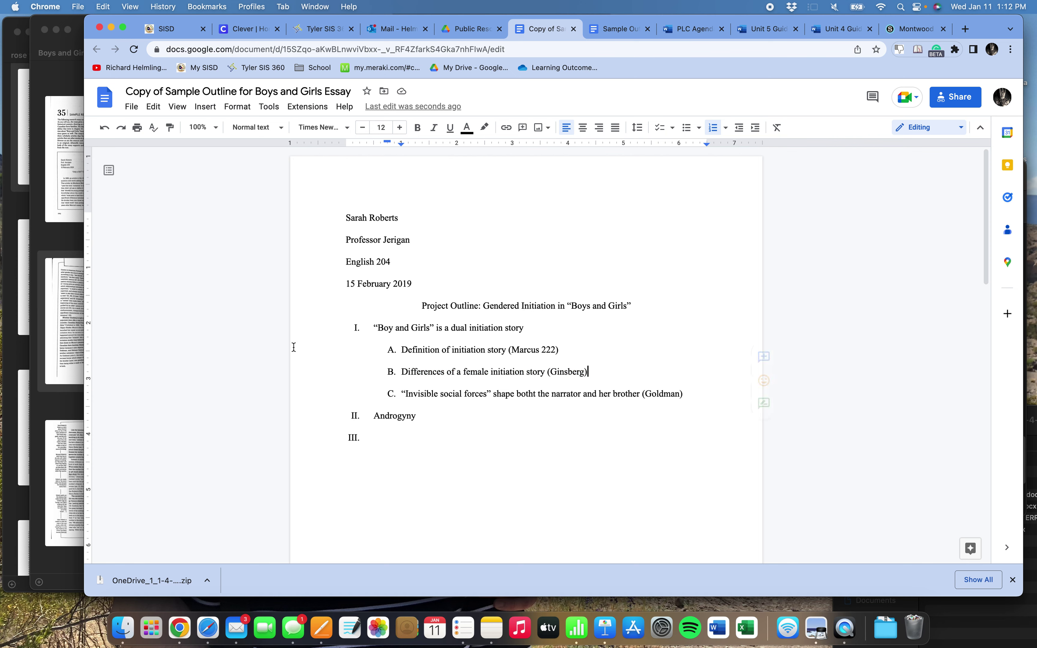
pyautogui.click(79, 349)
pyautogui.scroll(5, 348, 322)
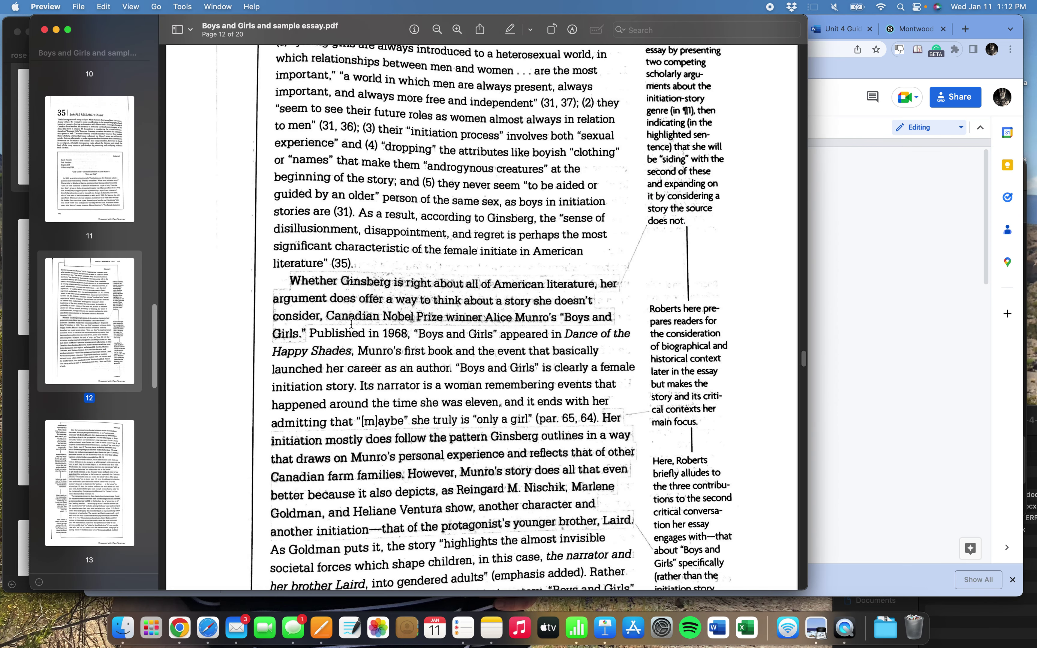
pyautogui.scroll(-4, 350, 309)
pyautogui.doubleClick(351, 257)
pyautogui.scroll(4, 402, 172)
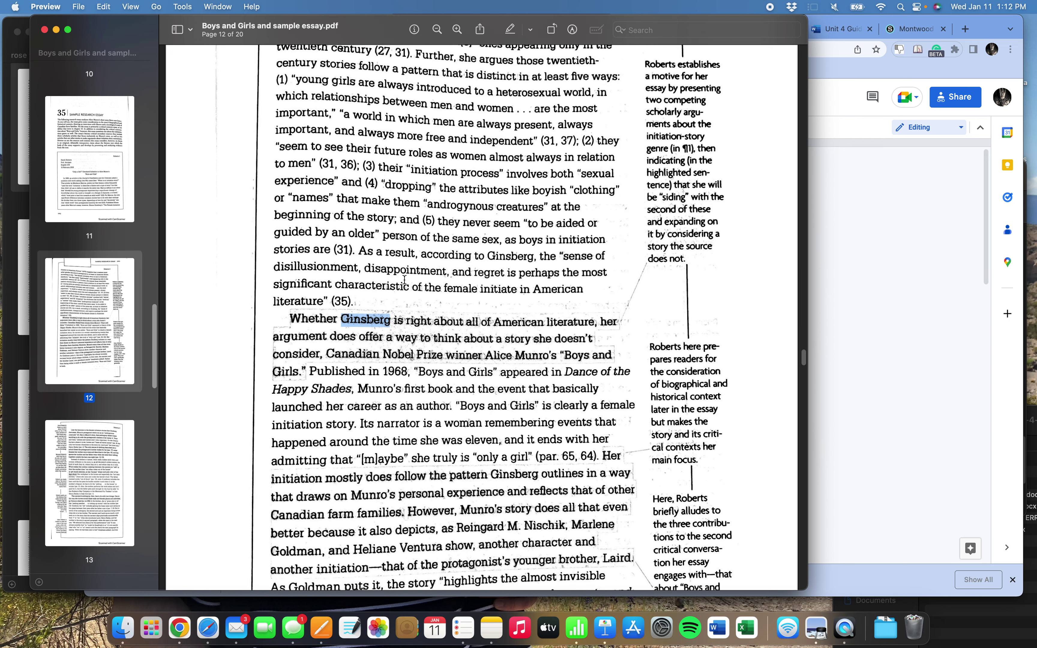
pyautogui.moveTo(402, 172); pyautogui.dragTo(476, 374)
pyautogui.click(828, 330)
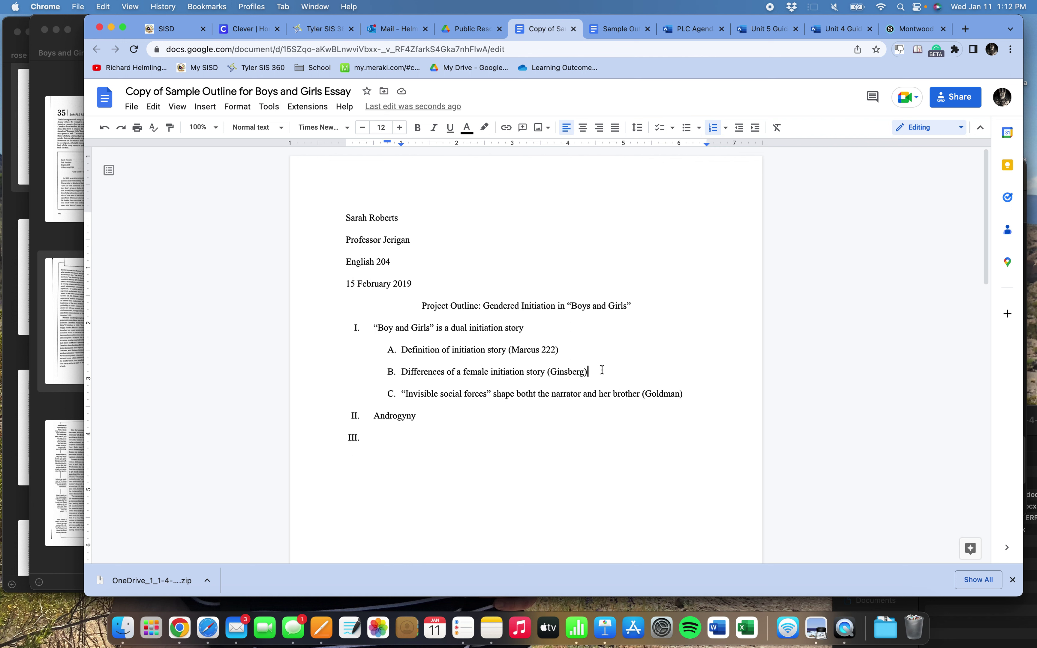
# - Nest numbered items under B: women's roles relative to men, transition from androgynous figures, disillusionment and disappointment
pyautogui.press('Return')
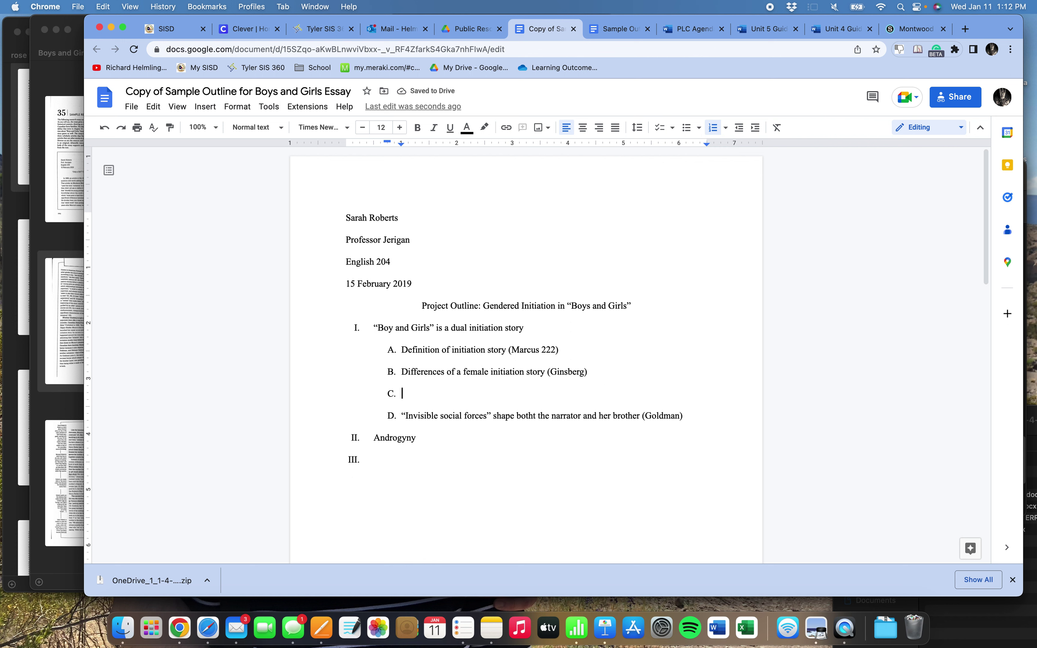
pyautogui.press('Tab')
pyautogui.write("Women's role")
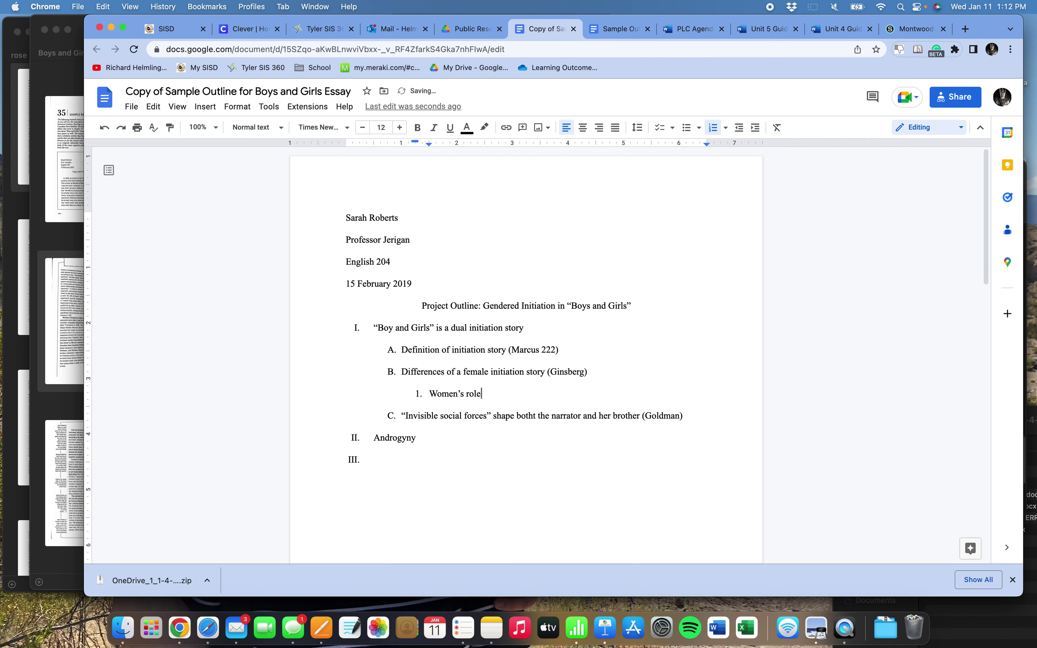
pyautogui.write('s defined relative to men')
pyautogui.press('Return')
pyautogui.write('Trans')
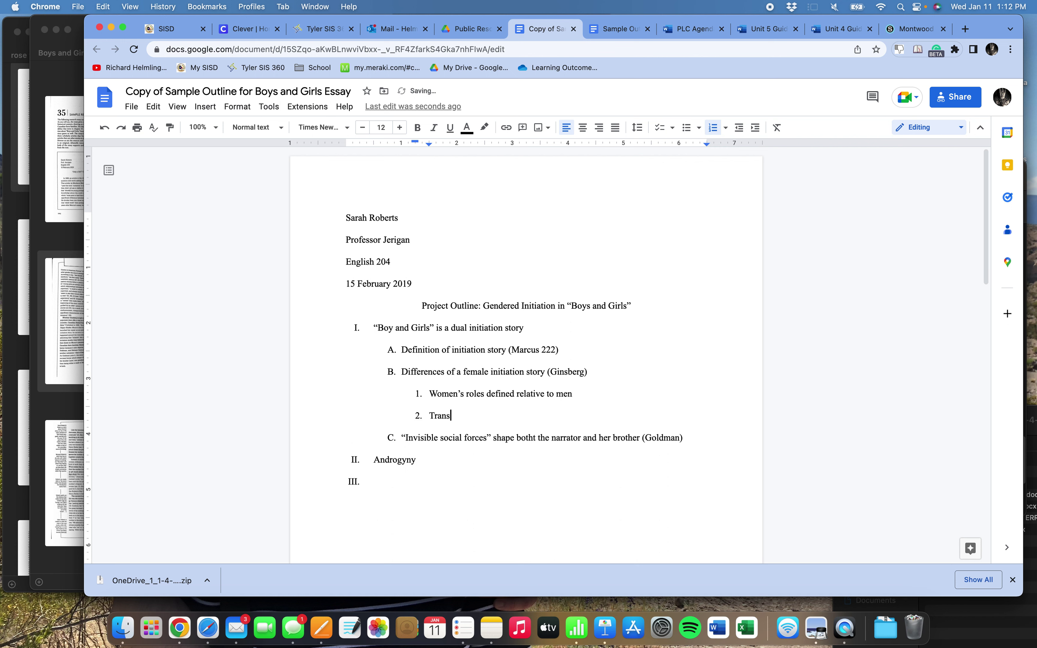
pyautogui.write('itiotn from being androgenous')
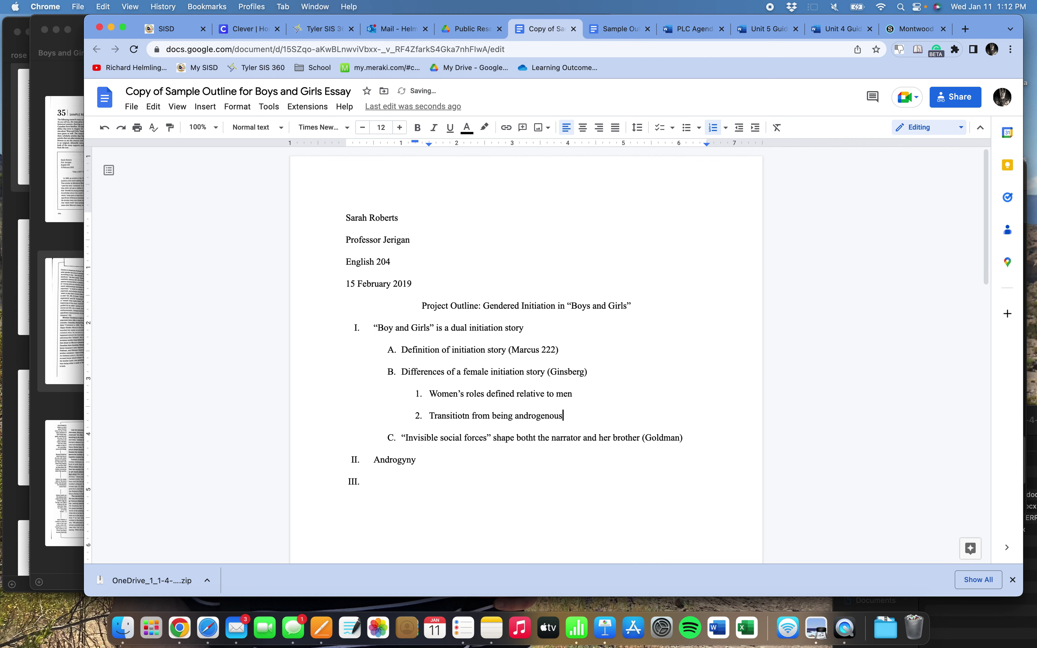
pyautogui.write(' figures')
pyautogui.press('Return')
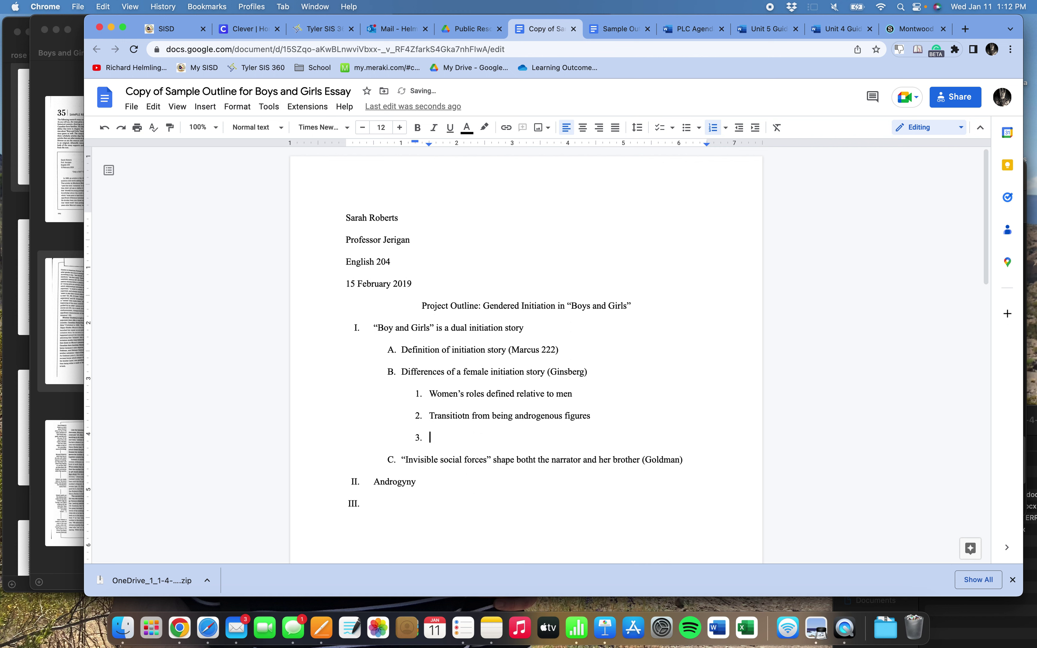
pyautogui.write('Disilusi')
pyautogui.press('BackSpace')
pyautogui.press('BackSpace')
pyautogui.press('BackSpace')
pyautogui.write('lusionment and disappointment')
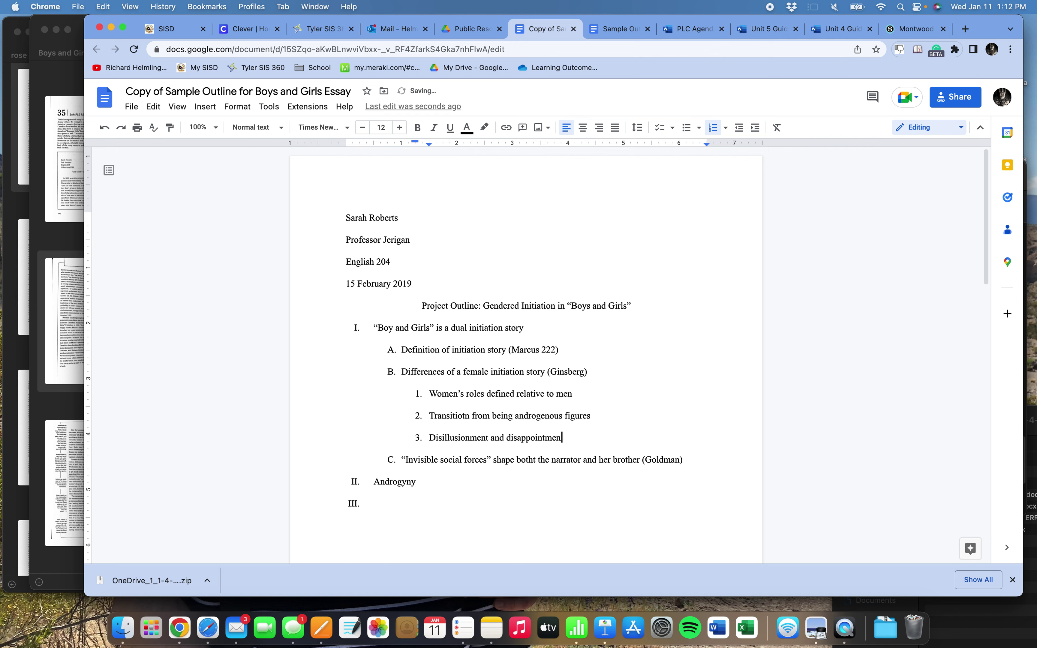
pyautogui.click(77, 334)
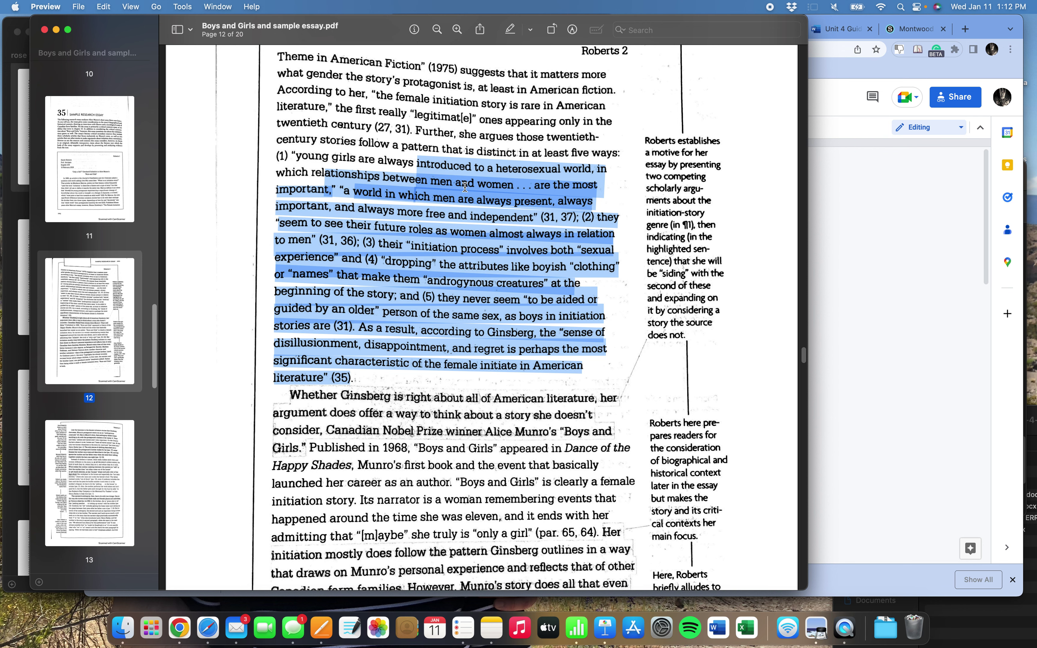
pyautogui.click(870, 396)
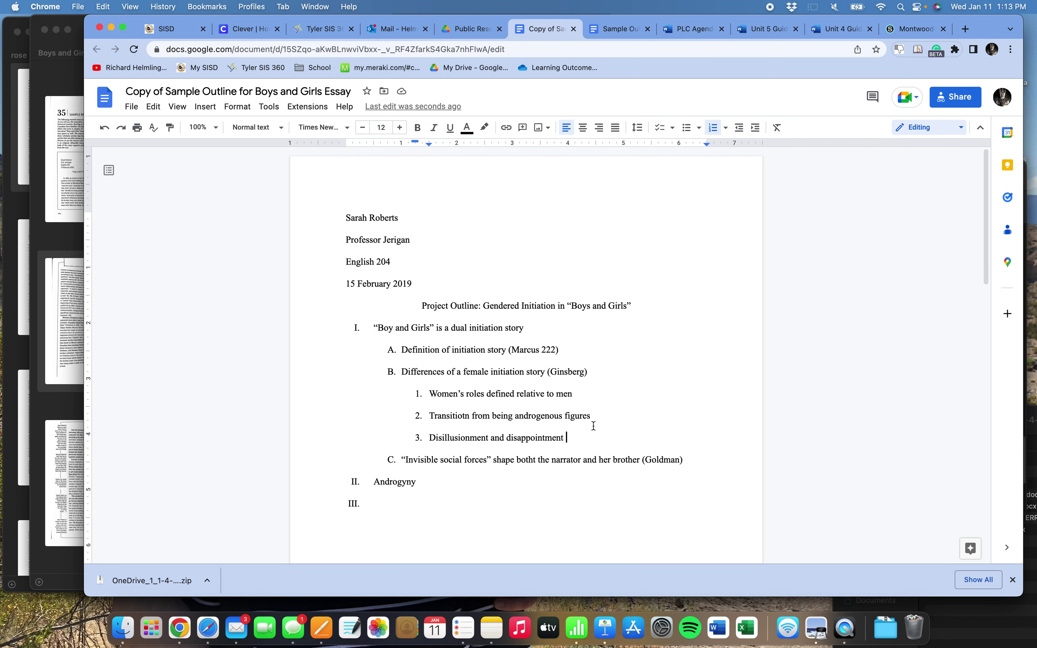
pyautogui.click(436, 484)
pyautogui.click(584, 437)
pyautogui.press('Return')
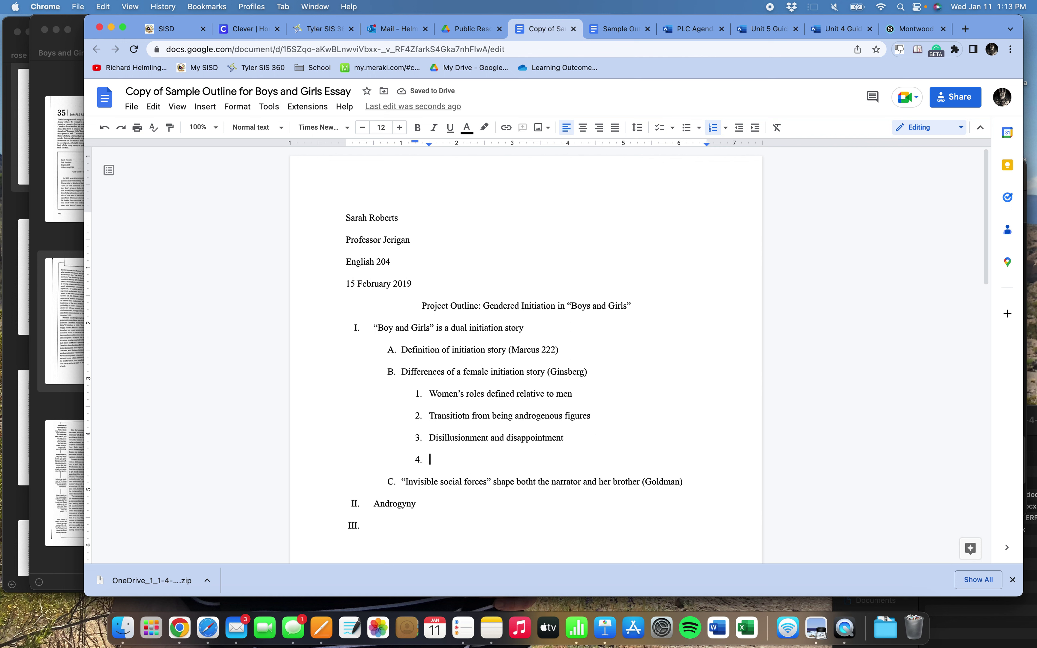
pyautogui.press('Tab')
pyautogui.press('Tab')
pyautogui.press('Tab')
pyautogui.click(690, 482)
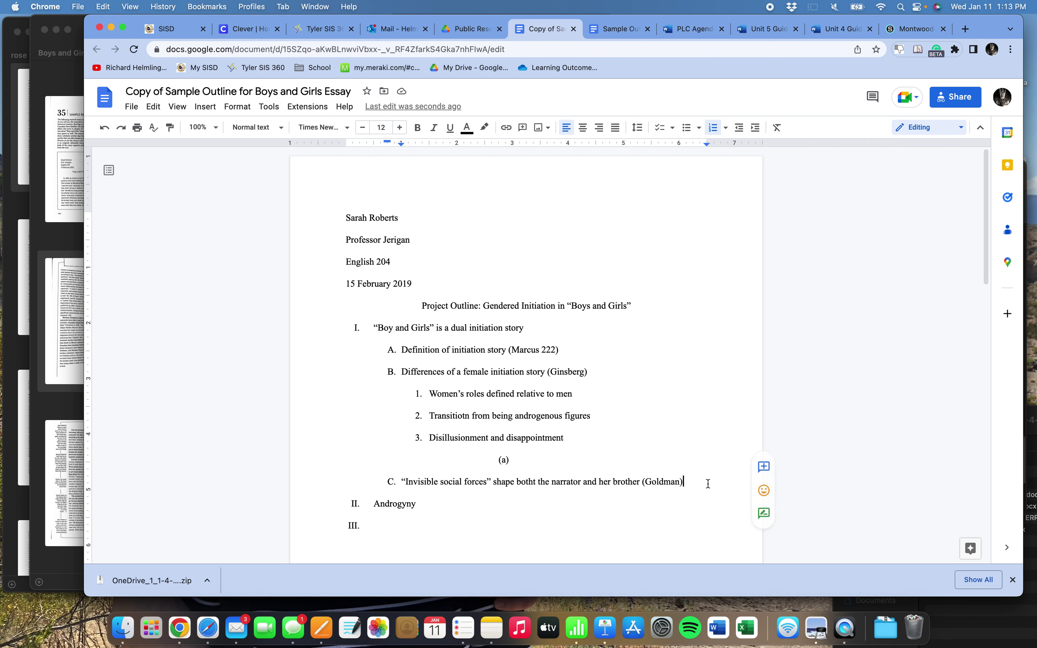
pyautogui.press('Return')
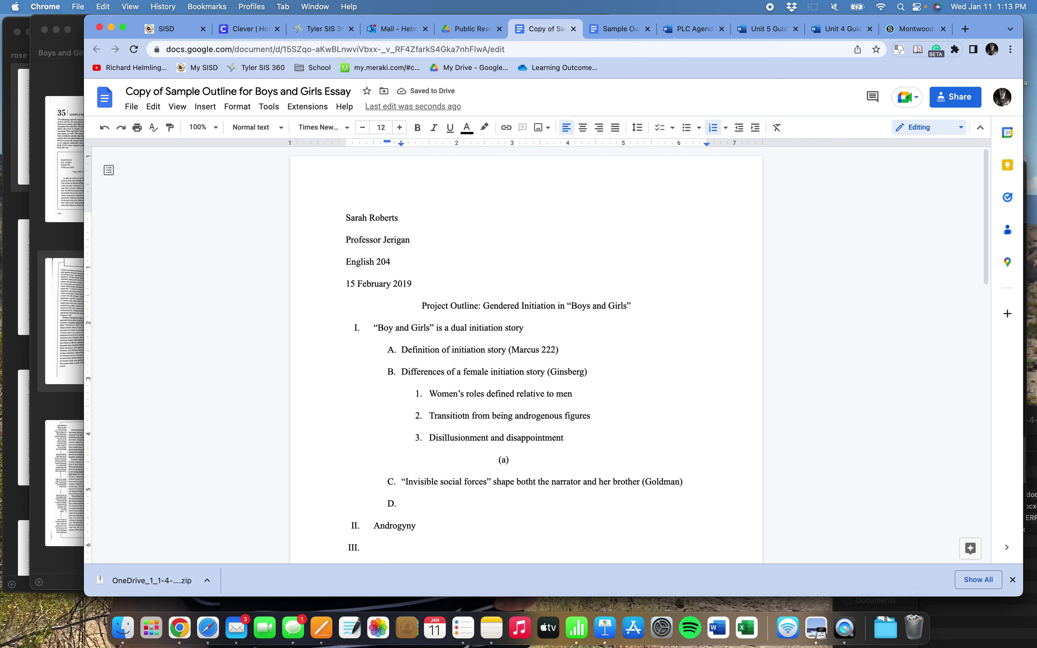
pyautogui.hotkey('shift', 'Tab')
pyautogui.press('BackSpace')
pyautogui.press('BackSpace')
pyautogui.press('BackSpace')
pyautogui.click(550, 457)
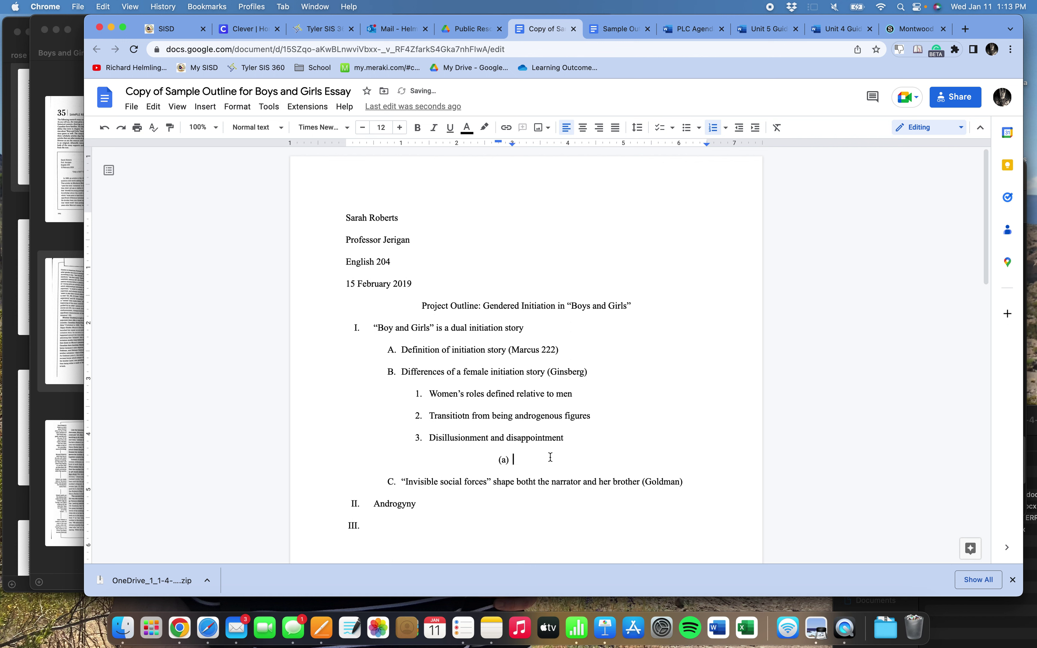
pyautogui.hotkey('shift', 'Tab')
pyautogui.hotkey('shift', 'Tab')
pyautogui.press('BackSpace')
pyautogui.press('BackSpace')
pyautogui.press('BackSpace')
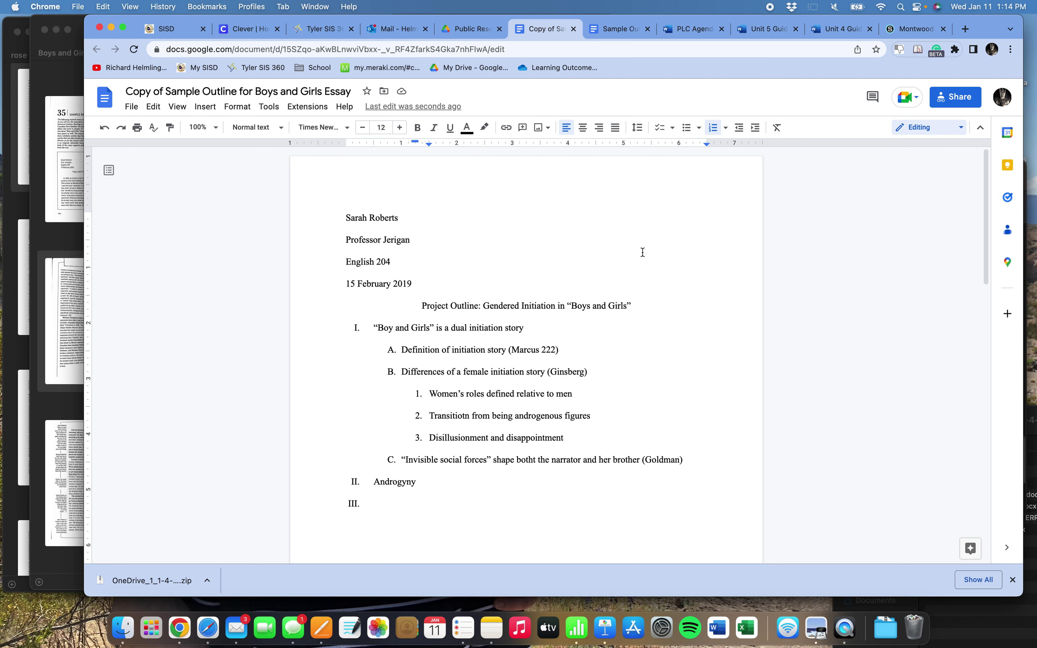
# - Switch to the 'Sample Outline for Boys and Girls Essay' document and scroll through its sections
pyautogui.click(626, 30)
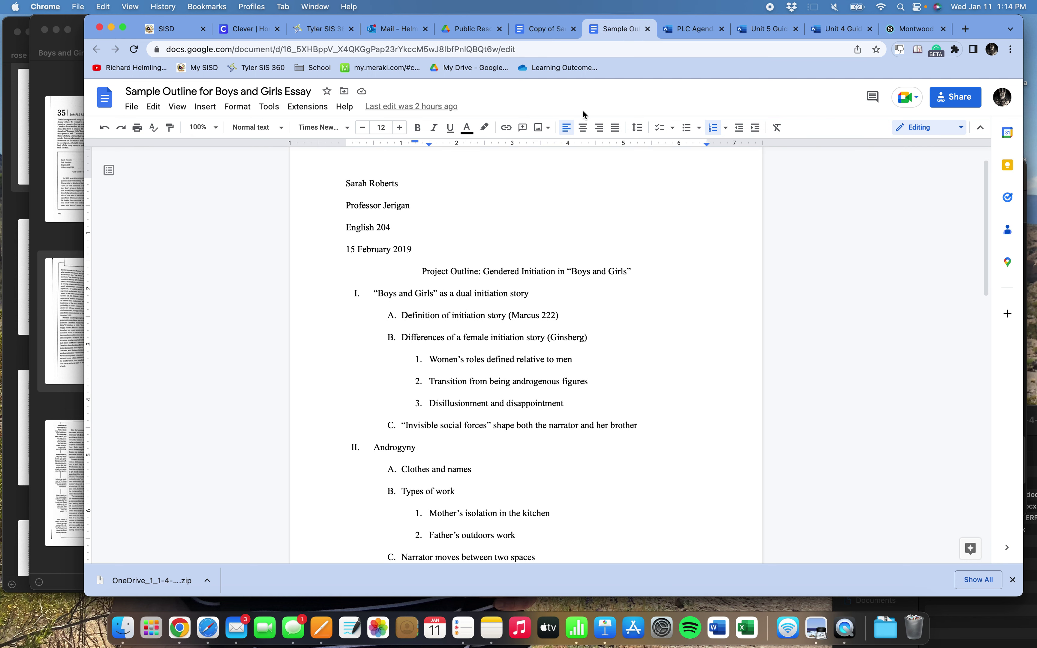
pyautogui.scroll(-2, 495, 463)
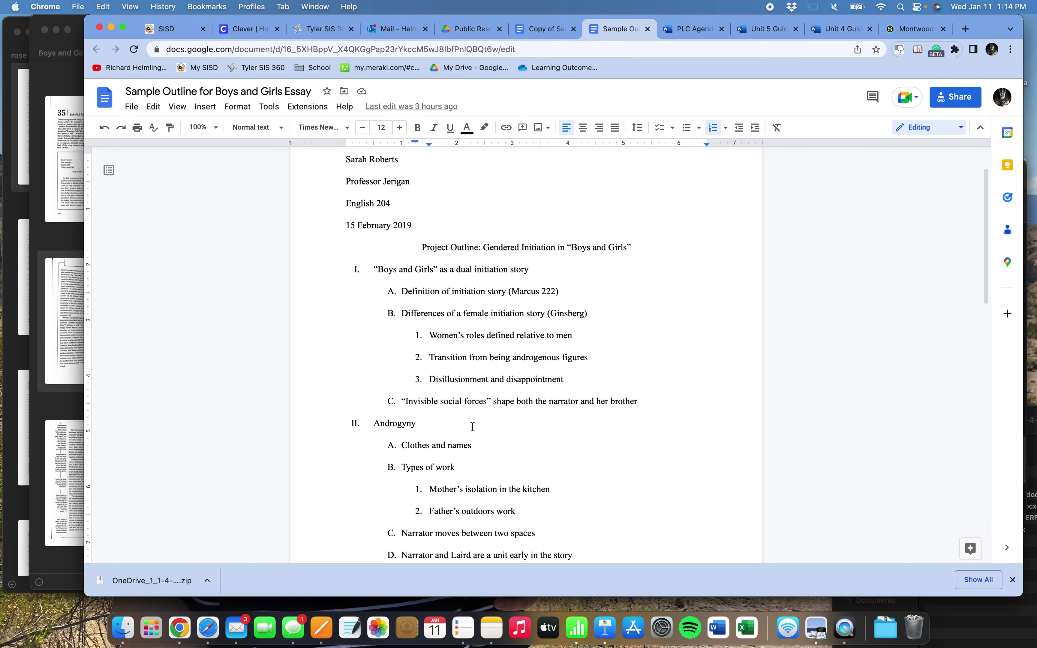
pyautogui.scroll(1, 517, 408)
pyautogui.scroll(-2, 523, 407)
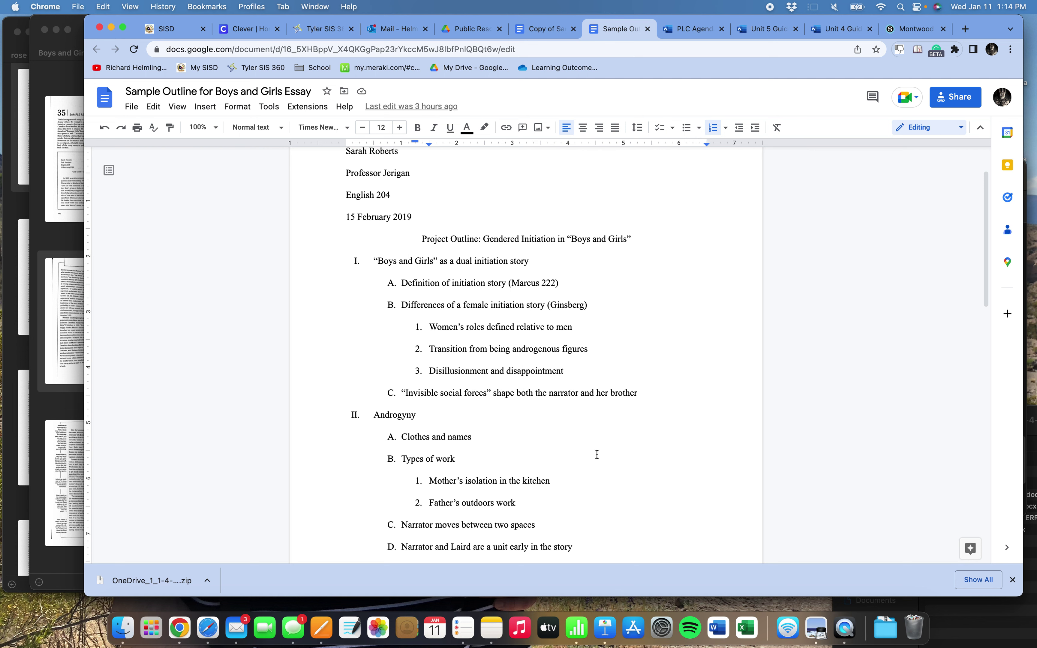
pyautogui.scroll(2, 574, 445)
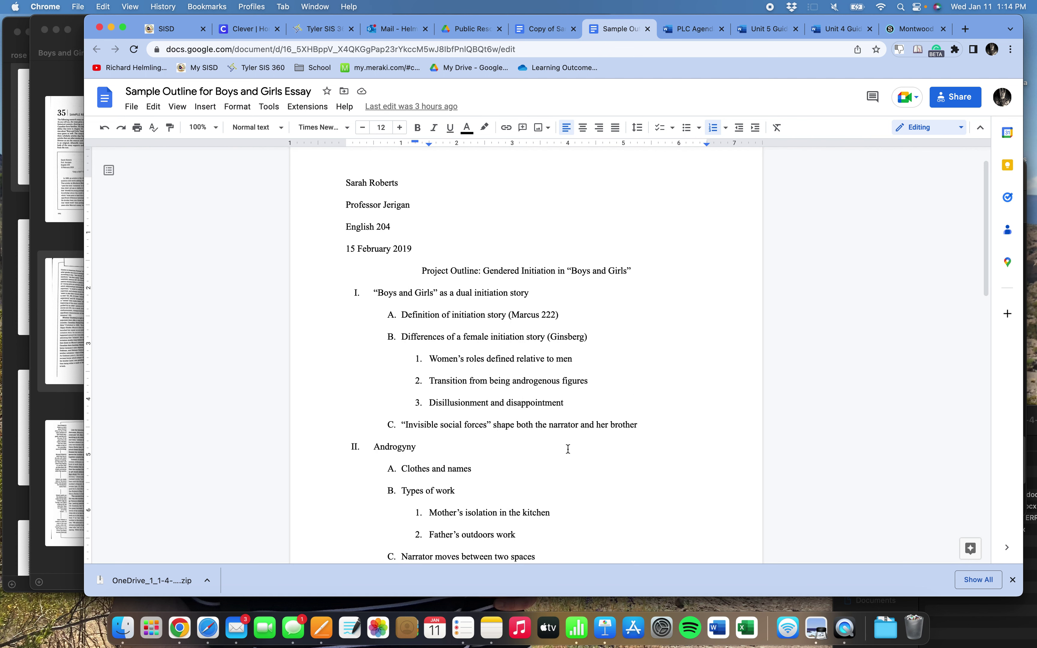